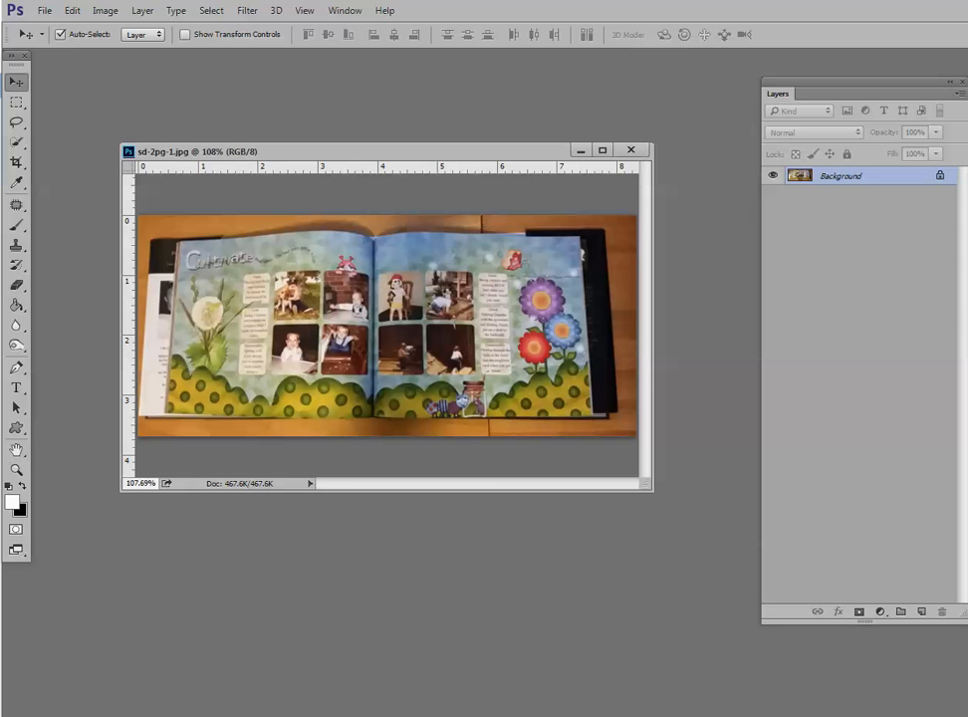
Step: Close sd-2pg-1.jpg and enlarge the window of the spring two-page spread so the whole layout can be viewed
{"action": "left_click", "coordinate": [634, 151]}
{"action": "left_click_drag", "start_coordinate": [340, 130], "coordinate": [416, 164]}
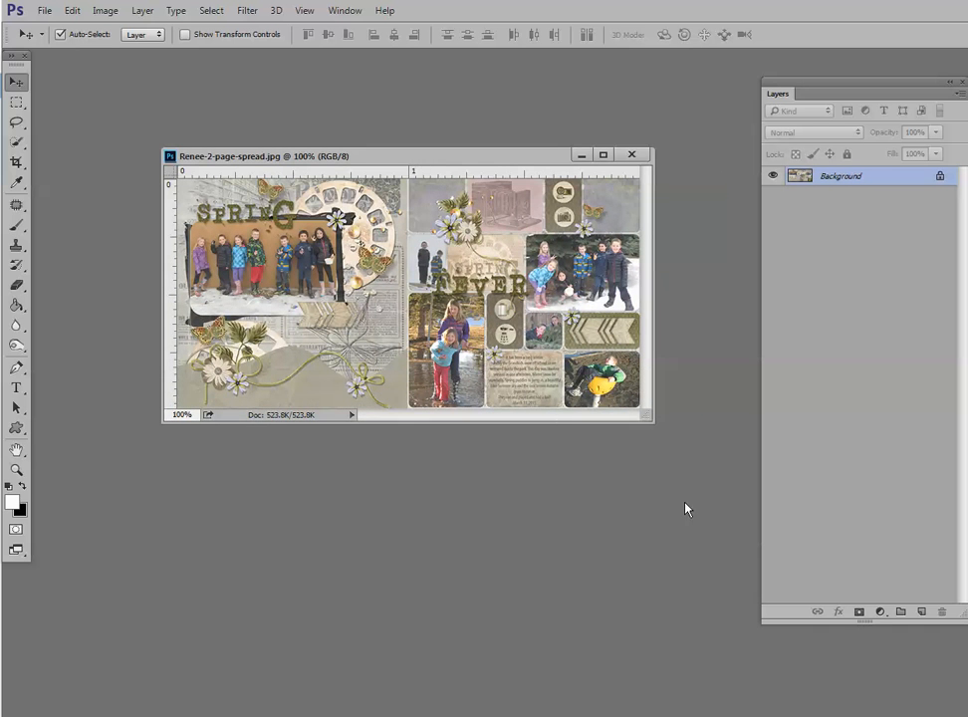
{"action": "left_click_drag", "start_coordinate": [647, 417], "coordinate": [693, 508]}
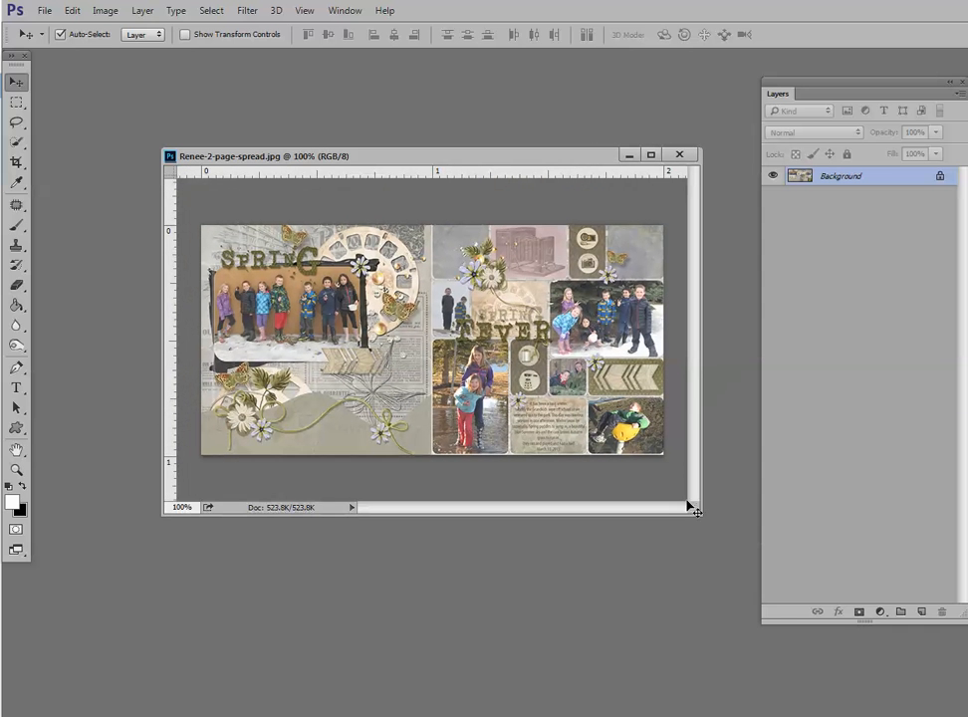
{"action": "scroll", "coordinate": [690, 505], "scroll_direction": "up", "scroll_amount": 1}
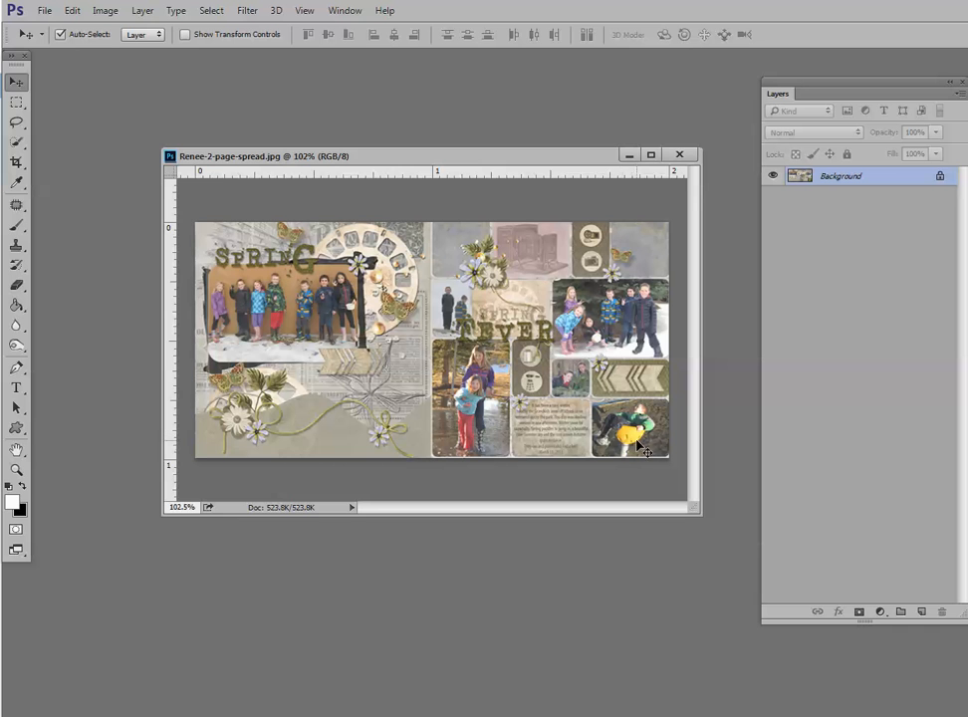
Step: Close the spring spread and enlarge the sd-2pg-3a.jpg window with the whole image fitted in it
{"action": "left_click", "coordinate": [681, 155]}
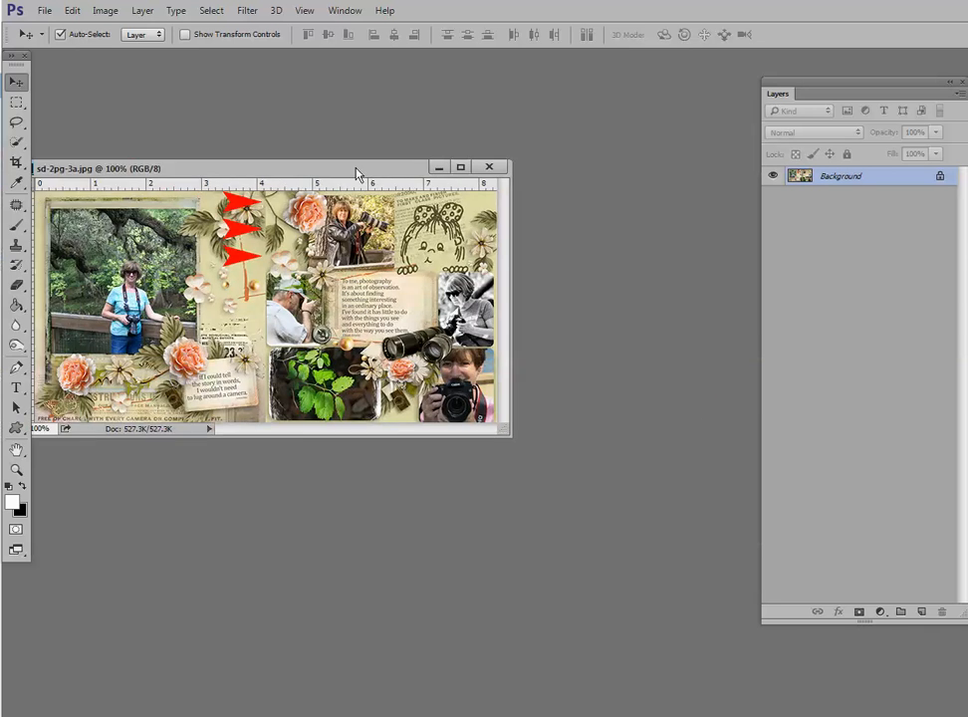
{"action": "left_click_drag", "start_coordinate": [356, 174], "coordinate": [449, 145]}
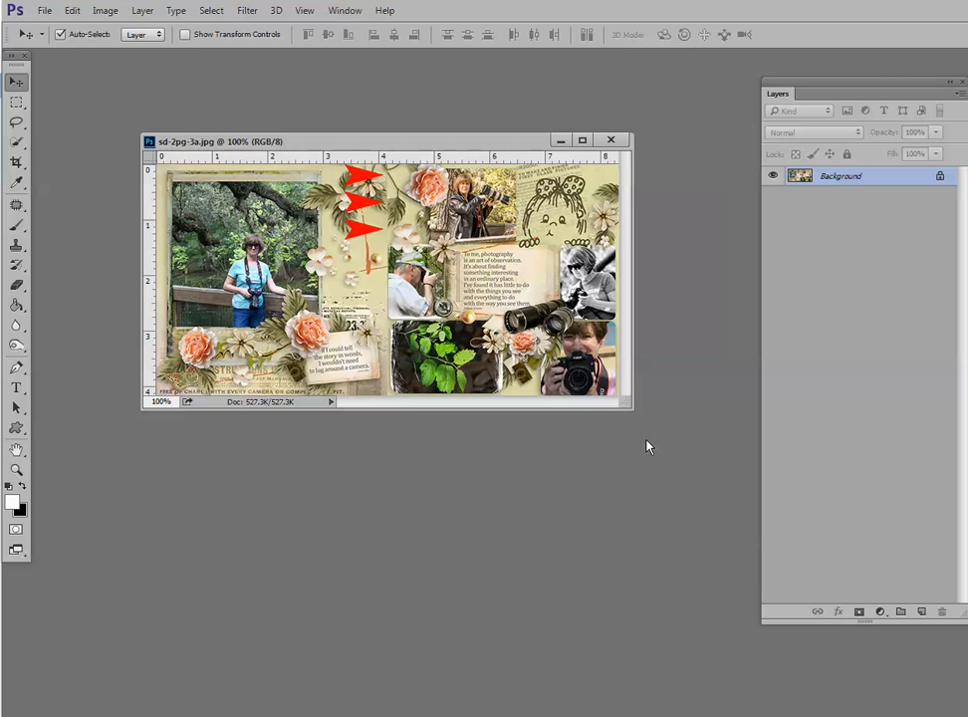
{"action": "left_click_drag", "start_coordinate": [629, 408], "coordinate": [686, 549]}
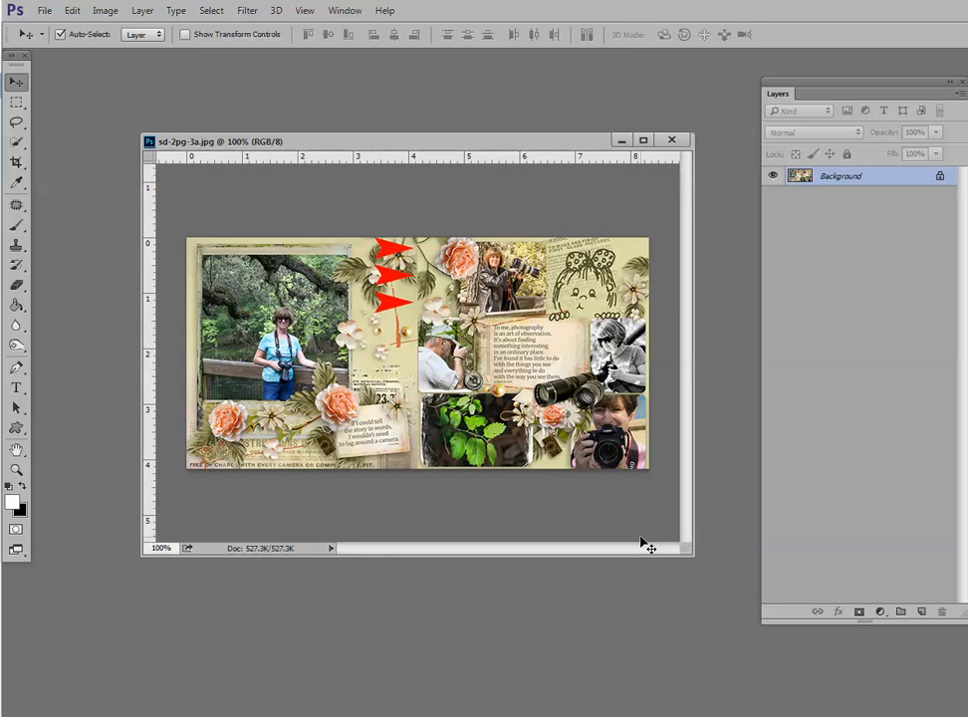
{"action": "key", "text": "ctrl+0"}
{"action": "left_click_drag", "start_coordinate": [145, 139], "coordinate": [110, 102]}
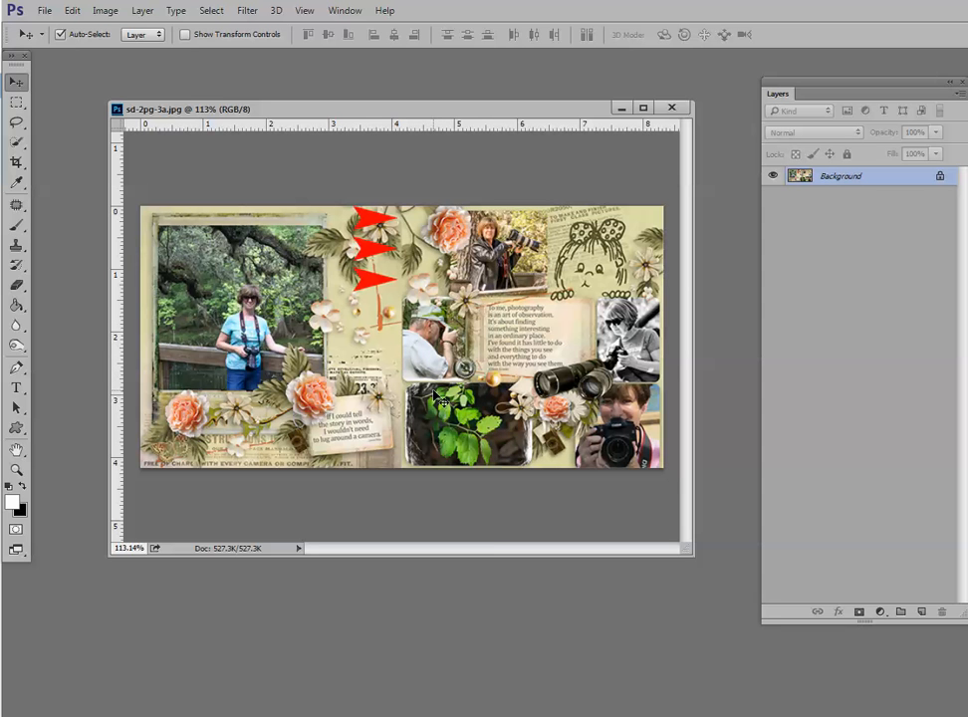
Step: Examine the area where the two pages meet in sd-2pg-3a.jpg and close the image
{"action": "scroll", "coordinate": [408, 217], "scroll_direction": "up", "scroll_amount": 3}
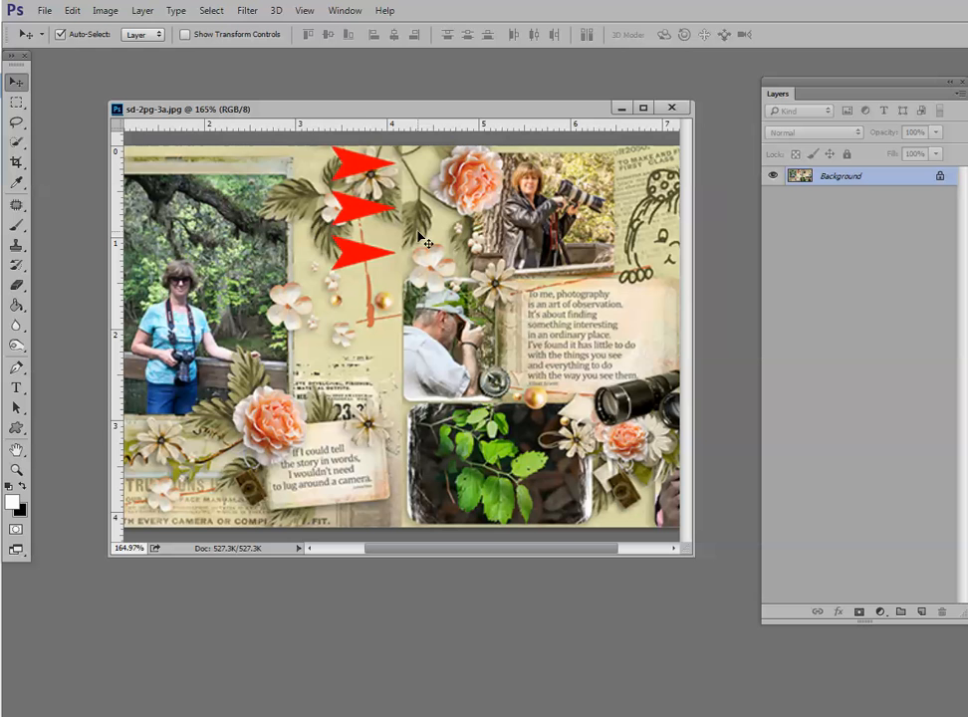
{"action": "scroll", "coordinate": [425, 242], "scroll_direction": "down", "scroll_amount": 3}
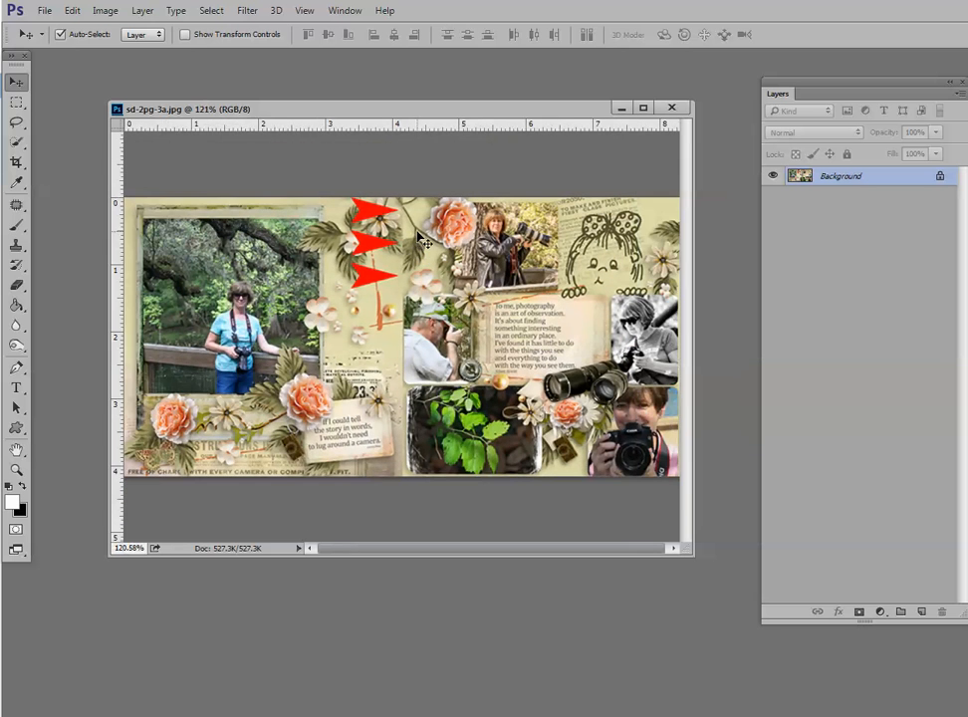
{"action": "left_click", "coordinate": [672, 108]}
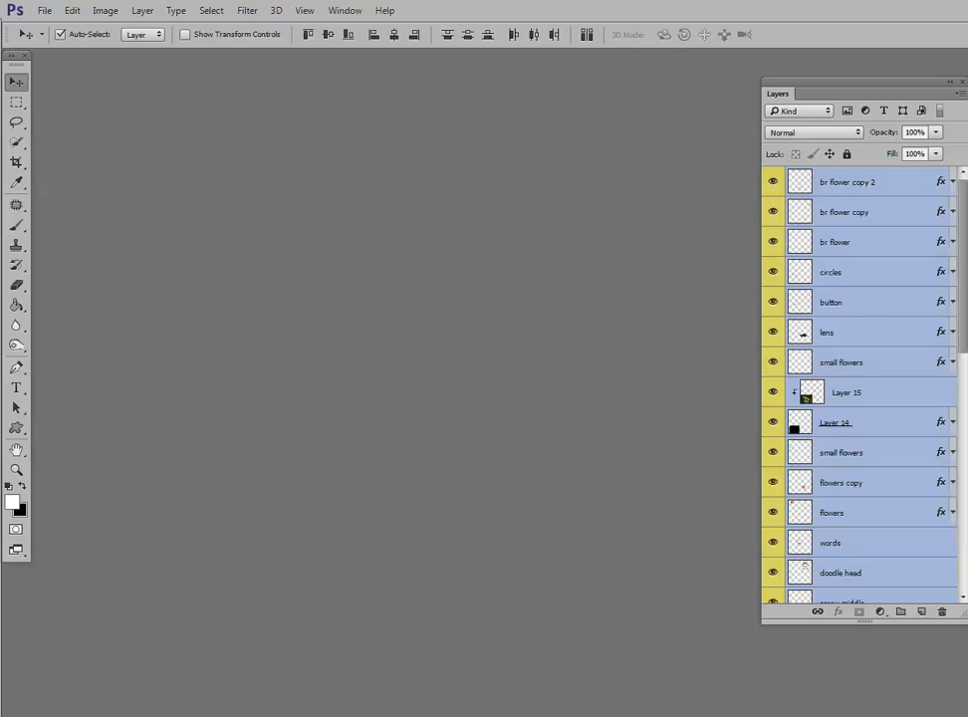
Step: Bring UNFIXED-PAGE1.psd into the workspace and enlarge its window to show the full page
{"action": "left_click", "coordinate": [882, 692]}
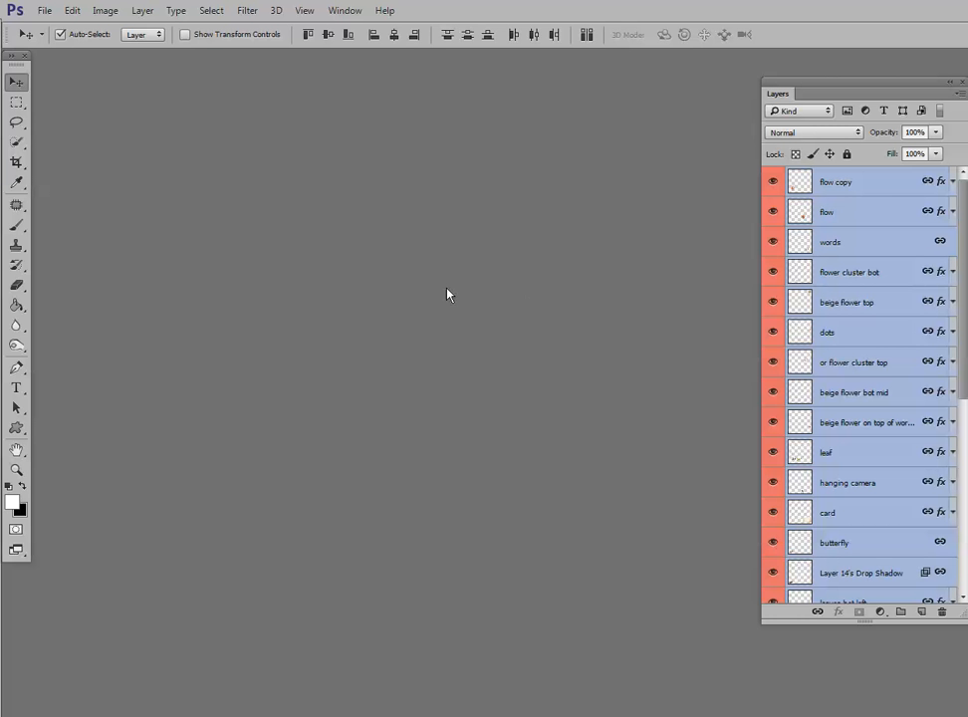
{"action": "left_click_drag", "start_coordinate": [229, 134], "coordinate": [475, 108]}
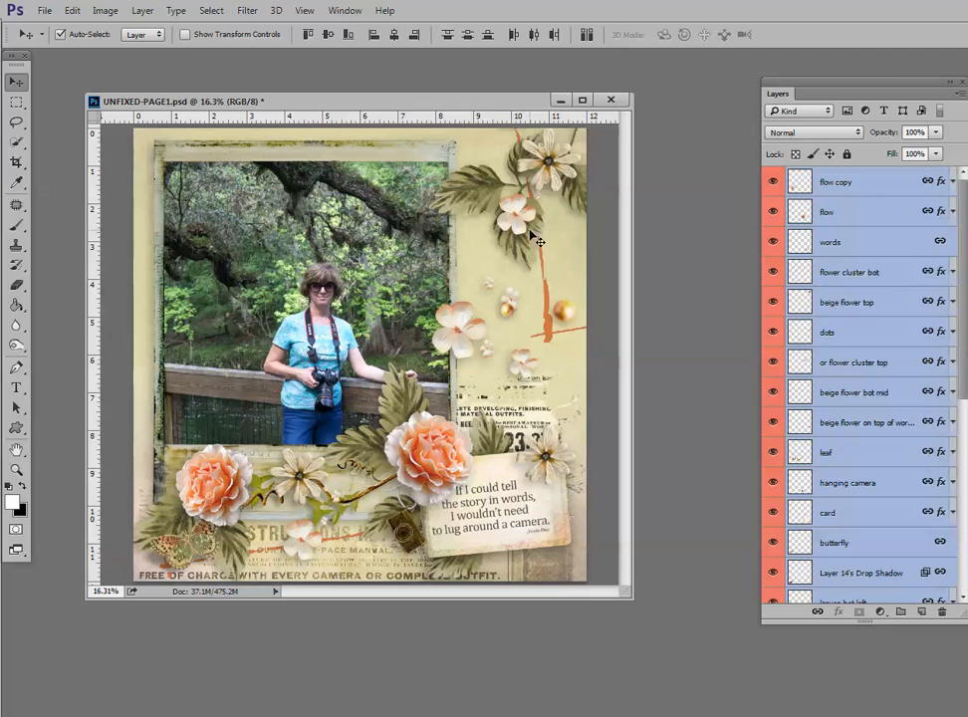
{"action": "left_click_drag", "start_coordinate": [632, 596], "coordinate": [683, 640]}
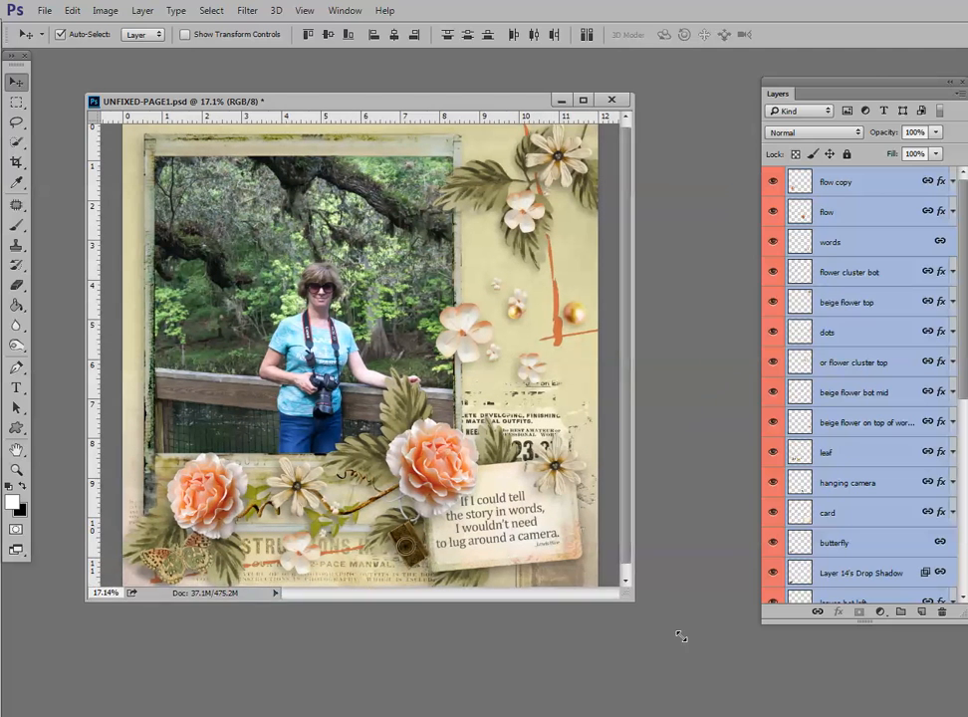
Step: Bring UNFIXED-PAGE2.psd into the workspace, overlapping the first page's window
{"action": "mouse_move", "coordinate": [710, 716]}
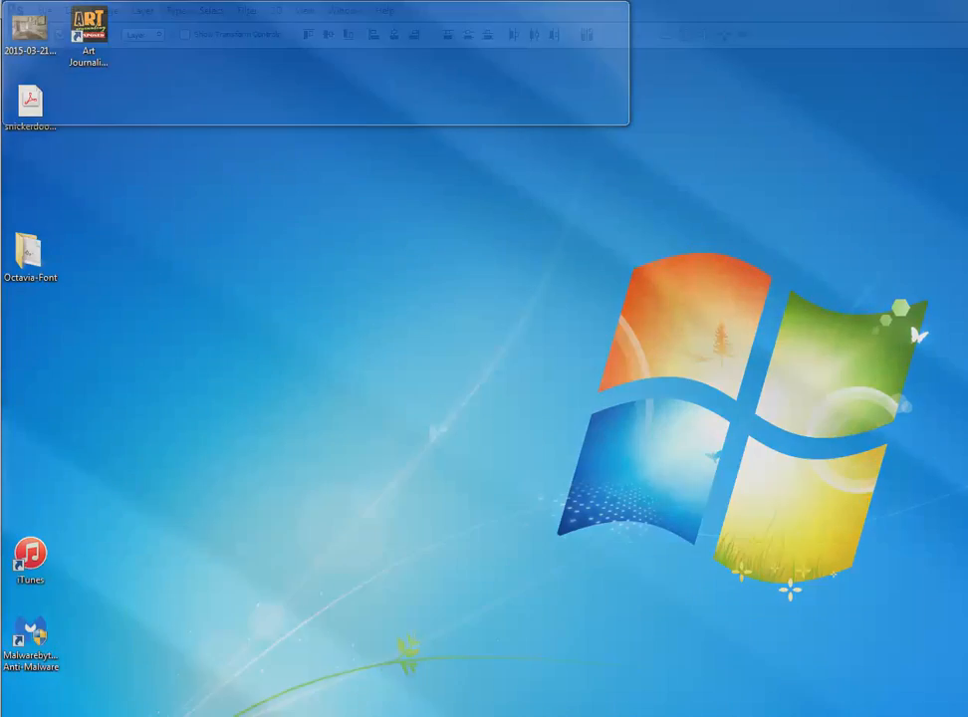
{"action": "left_click", "coordinate": [709, 703]}
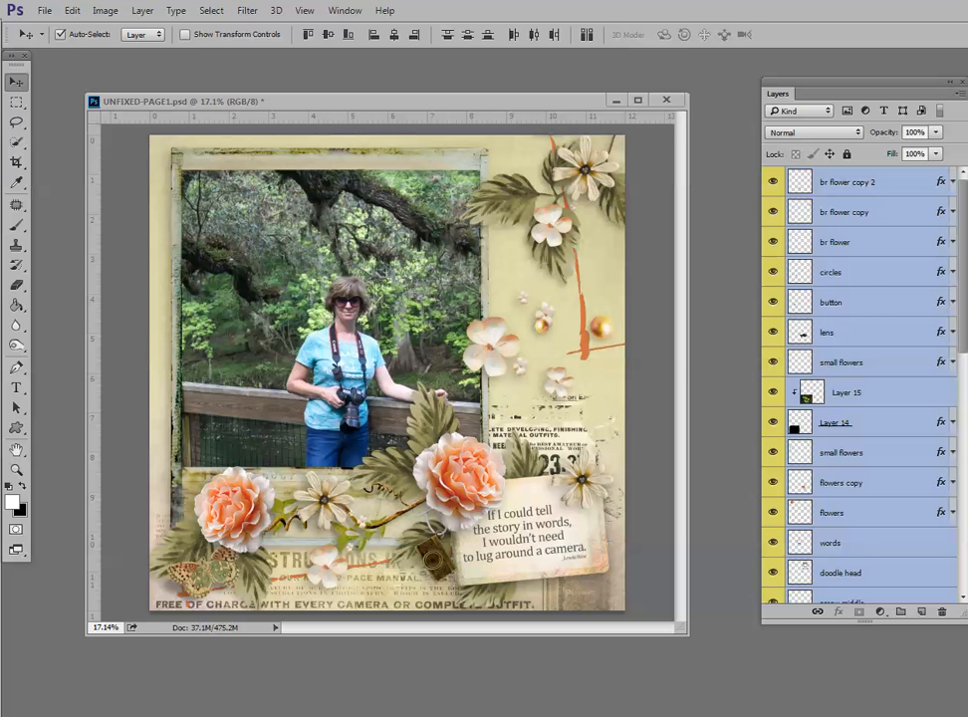
{"action": "key", "text": "alt+Tab"}
{"action": "left_click_drag", "start_coordinate": [0, 279], "coordinate": [497, 207]}
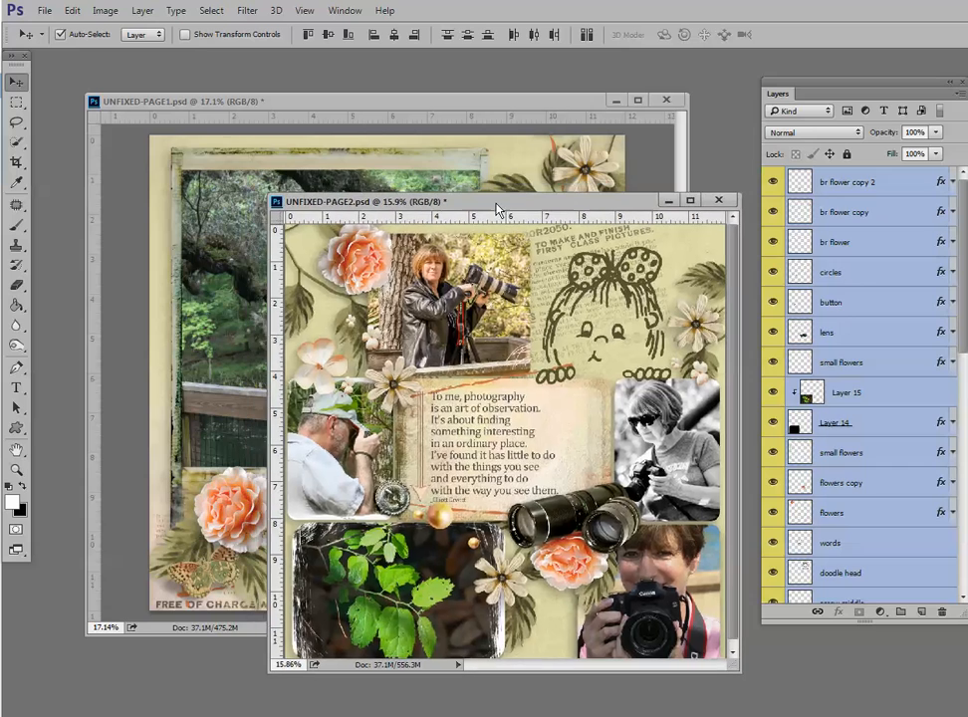
Step: Return to UNFIXED-PAGE1.psd and select its linked layers from flow copy down to Layer 2, leaving out Layer 1
{"action": "left_click_drag", "start_coordinate": [391, 101], "coordinate": [359, 105]}
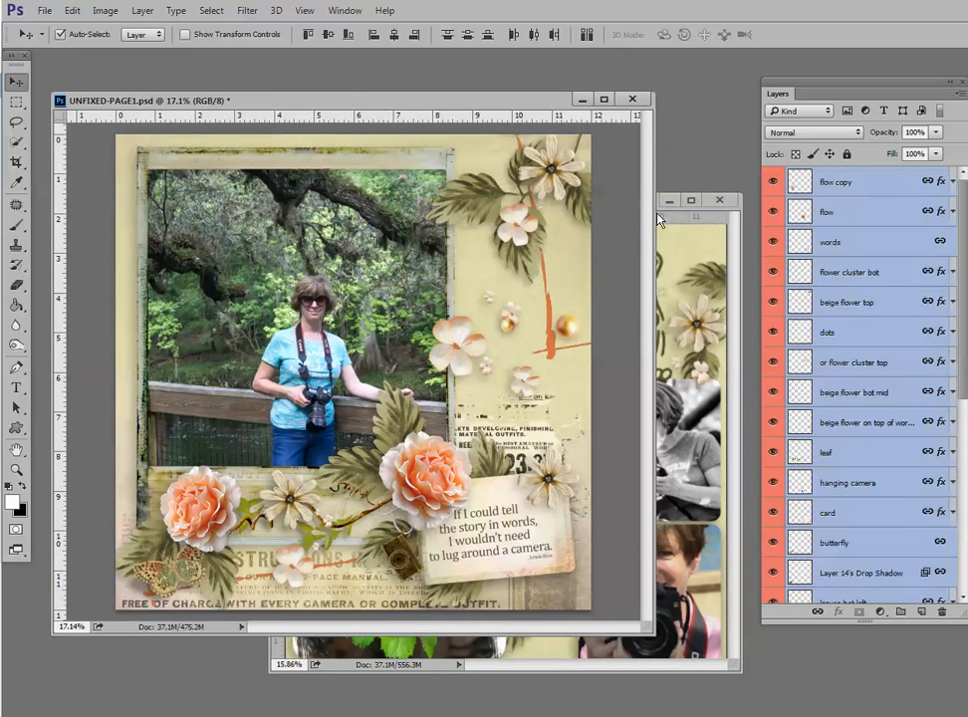
{"action": "left_click_drag", "start_coordinate": [521, 105], "coordinate": [615, 160]}
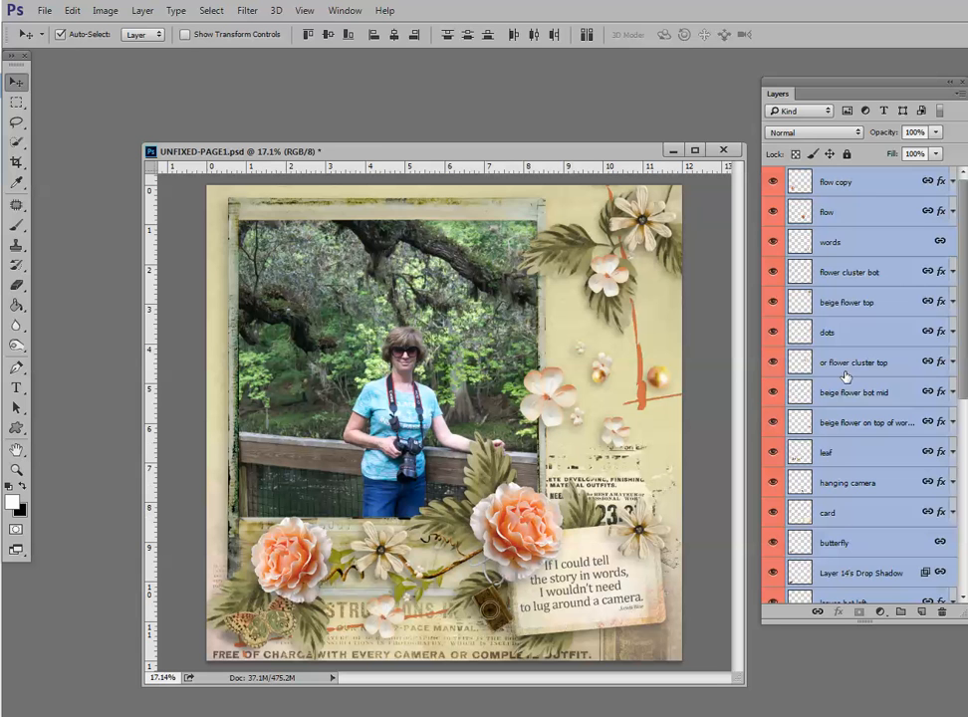
{"action": "left_click", "coordinate": [842, 183]}
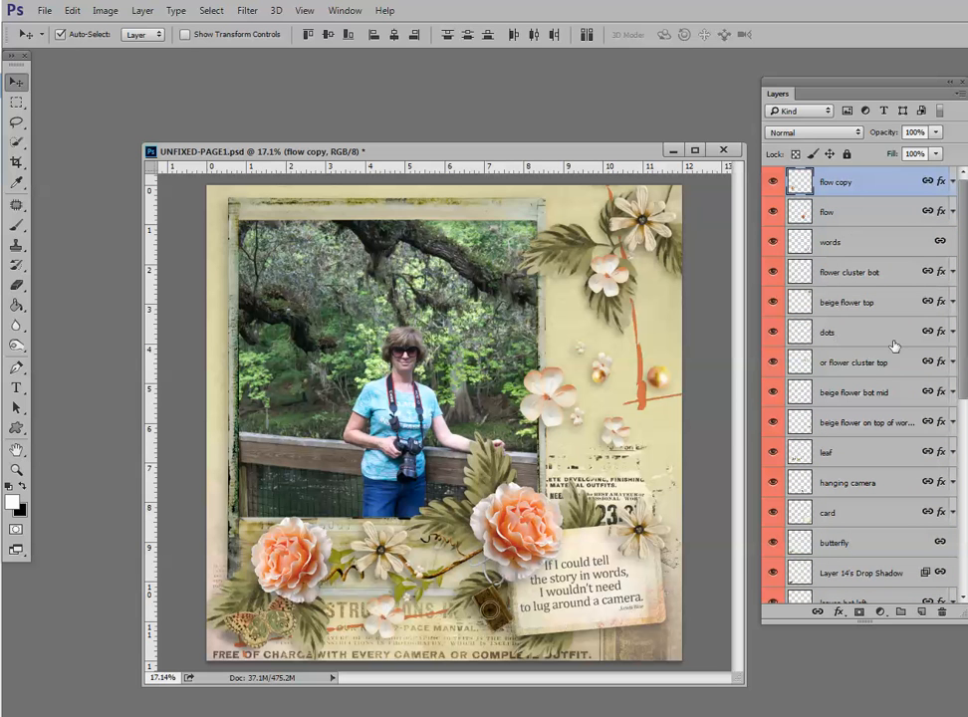
{"action": "scroll", "coordinate": [936, 478], "scroll_direction": "down", "scroll_amount": 5}
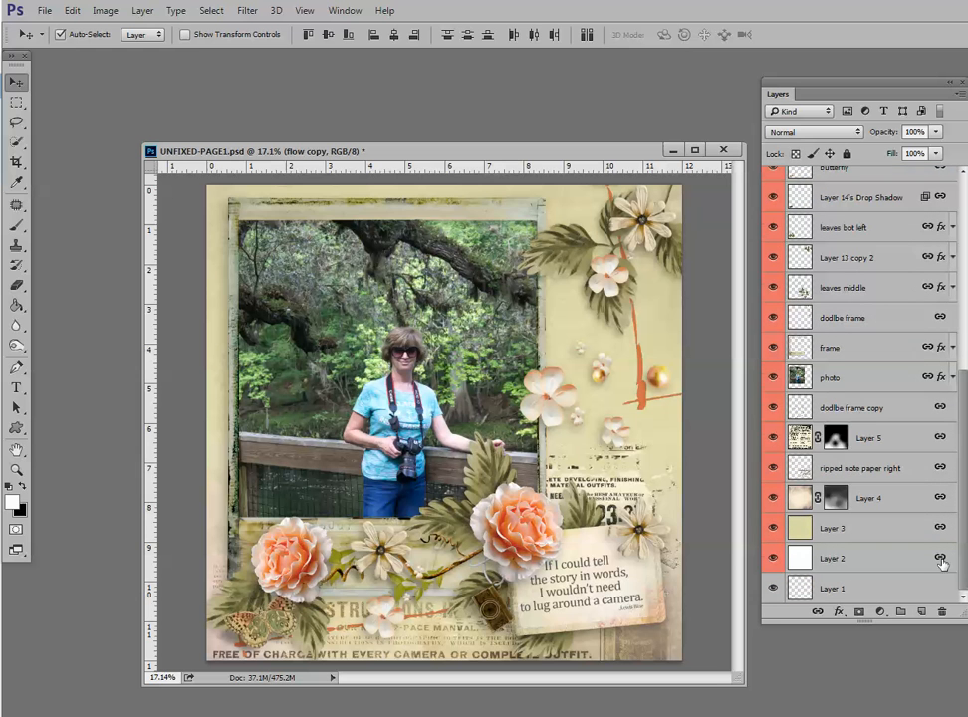
{"action": "left_click", "coordinate": [842, 561], "text": "shift"}
{"action": "right_click", "coordinate": [844, 564]}
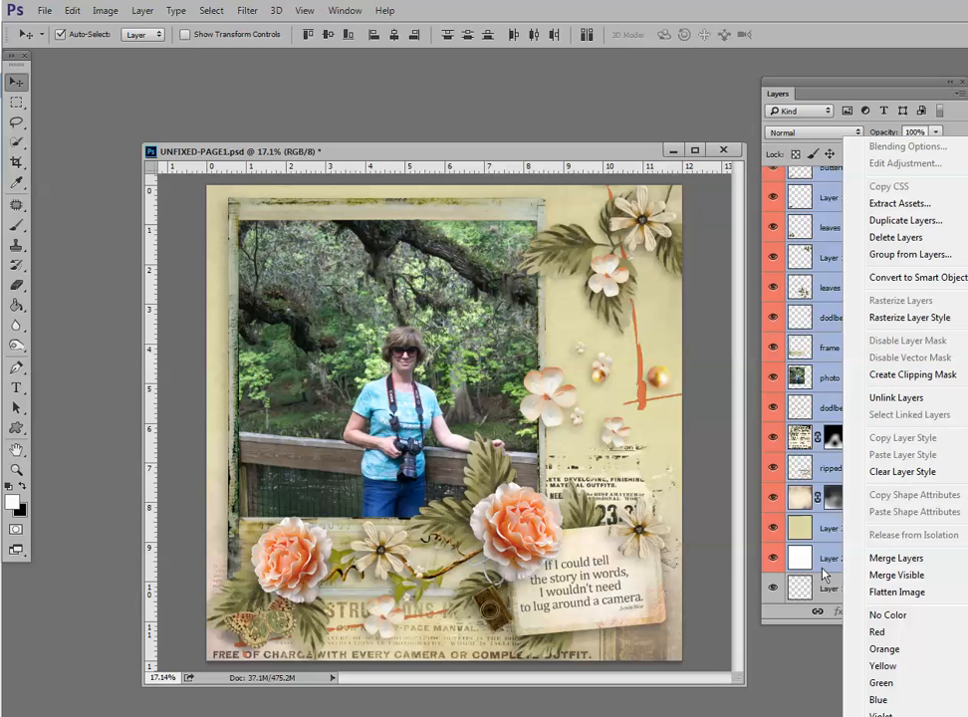
{"action": "key", "text": "Escape"}
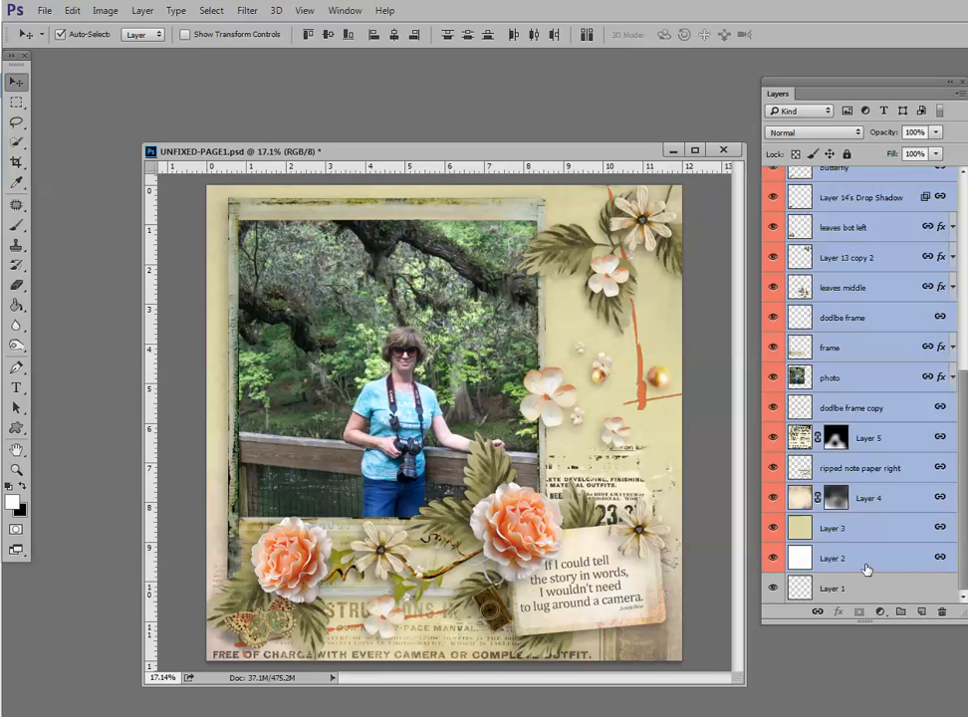
Step: Move the first page's window aside, bring UNFIXED-PAGE2.psd to the front and enlarge its window to show the full page
{"action": "left_click_drag", "start_coordinate": [494, 160], "coordinate": [419, 190]}
{"action": "left_click", "coordinate": [701, 269]}
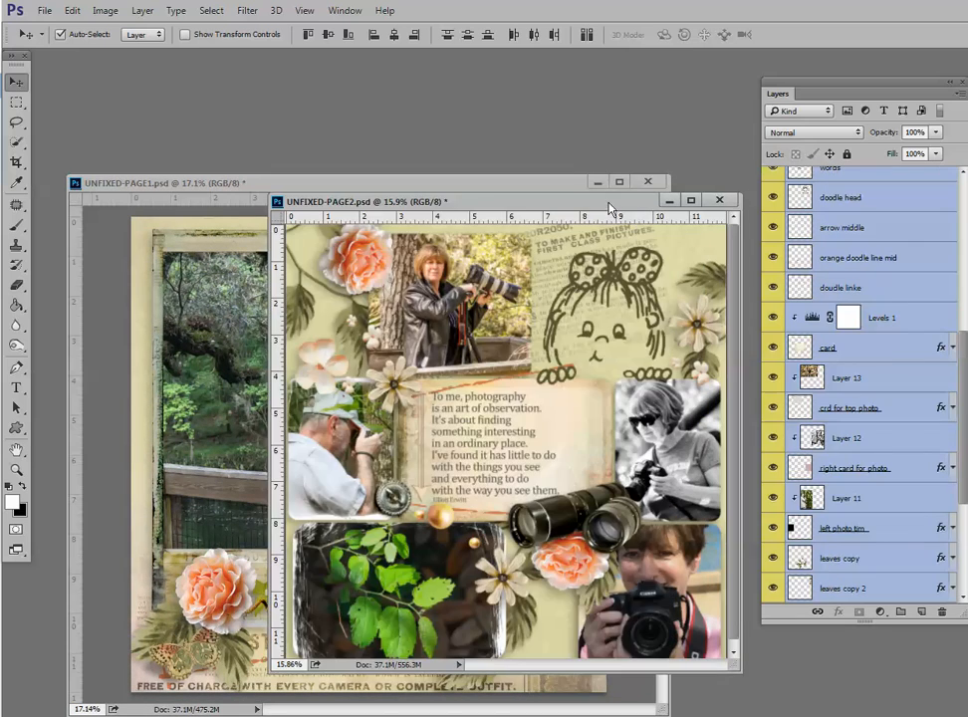
{"action": "left_click_drag", "start_coordinate": [612, 209], "coordinate": [598, 134]}
{"action": "left_click_drag", "start_coordinate": [727, 597], "coordinate": [766, 678]}
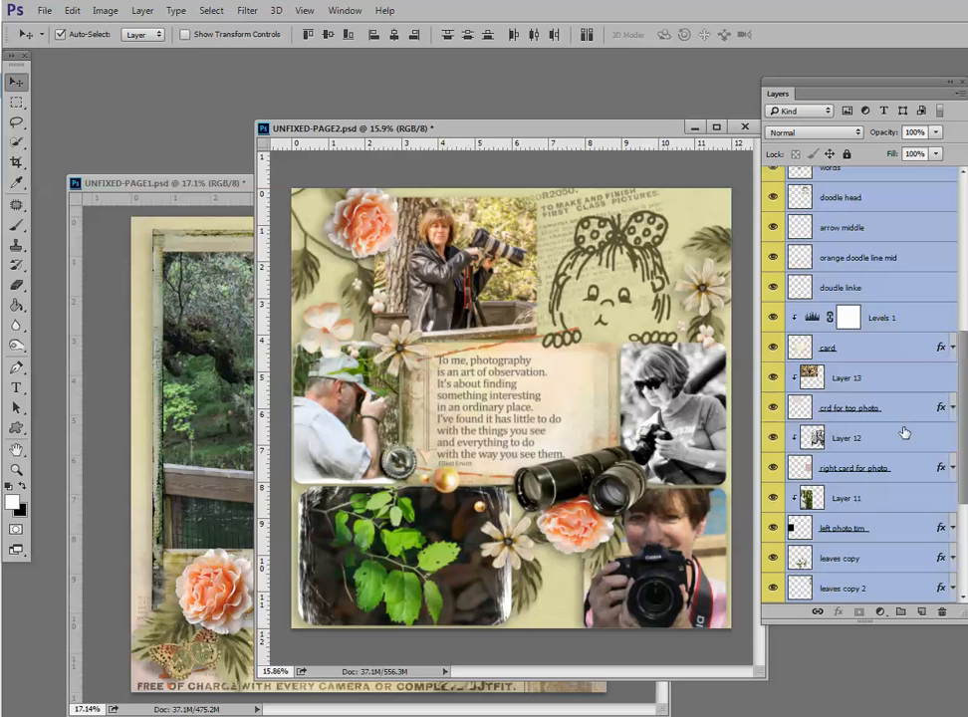
Step: Link all layers of UNFIXED-PAGE2.psd from br flower copy 2 down to Layer 7, leaving out Layer 6
{"action": "scroll", "coordinate": [964, 356], "scroll_direction": "up", "scroll_amount": 3}
{"action": "left_click_drag", "start_coordinate": [965, 355], "coordinate": [964, 263]}
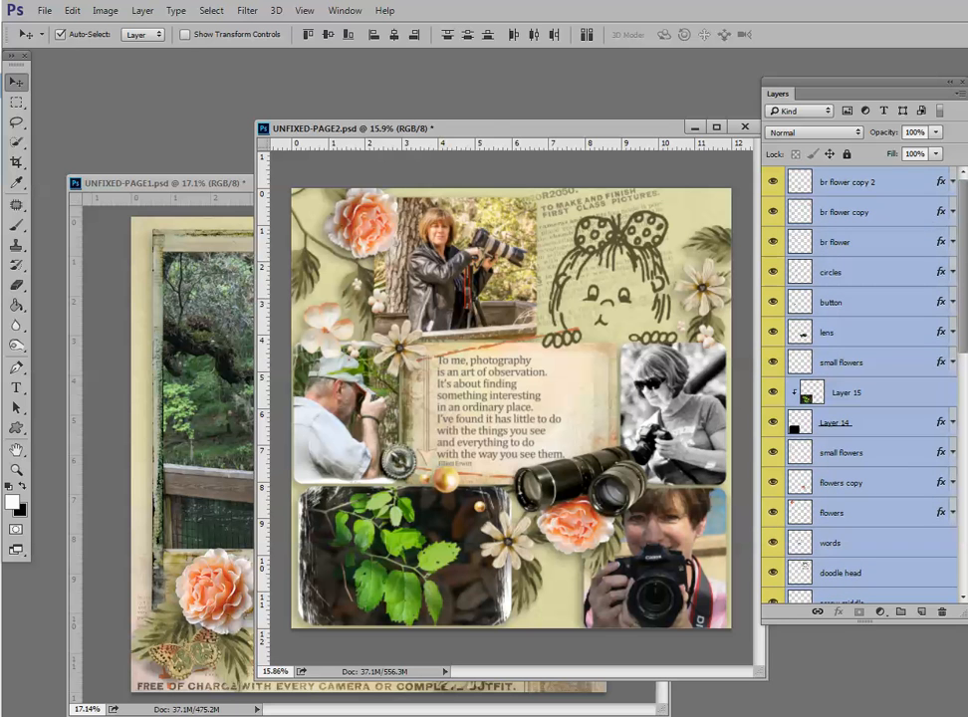
{"action": "left_click", "coordinate": [870, 186]}
{"action": "left_click_drag", "start_coordinate": [962, 219], "coordinate": [962, 558]}
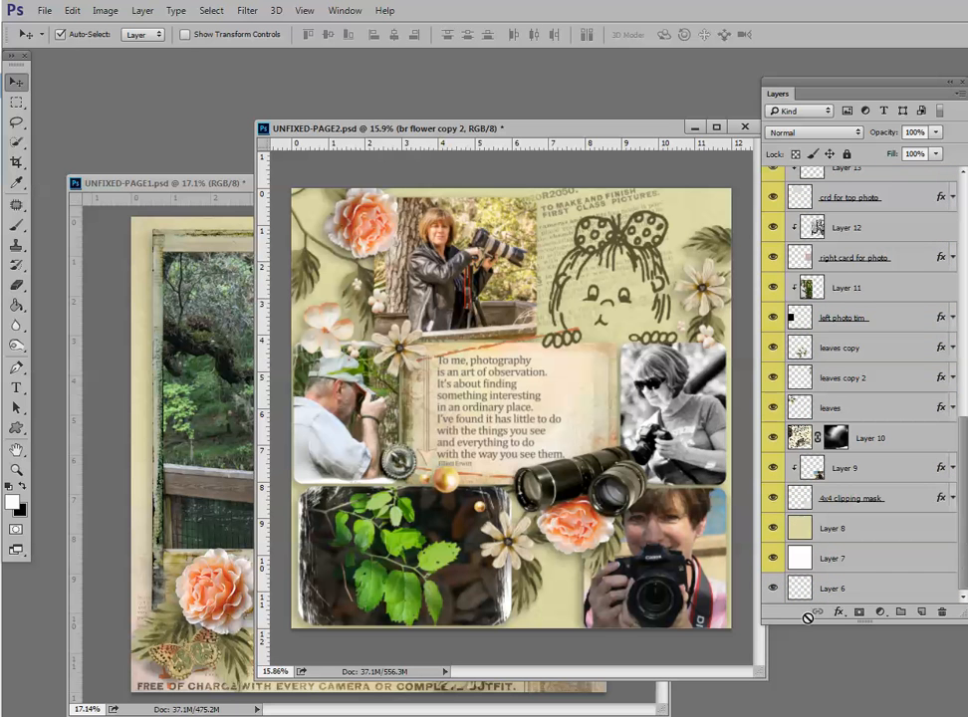
{"action": "left_click", "coordinate": [853, 569], "text": "shift"}
{"action": "left_click", "coordinate": [818, 611]}
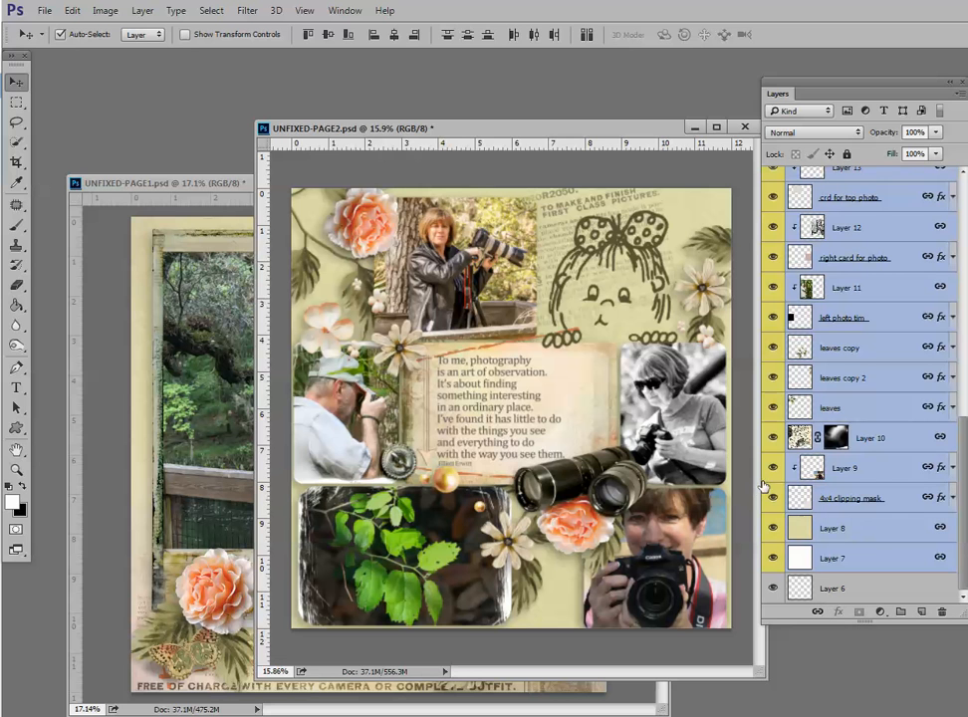
Step: Create a new transparent document 24 inches wide and 12 inches high at 300 pixels/inch, based on the 12 in X 12 in preset
{"action": "left_click_drag", "start_coordinate": [407, 137], "coordinate": [448, 192]}
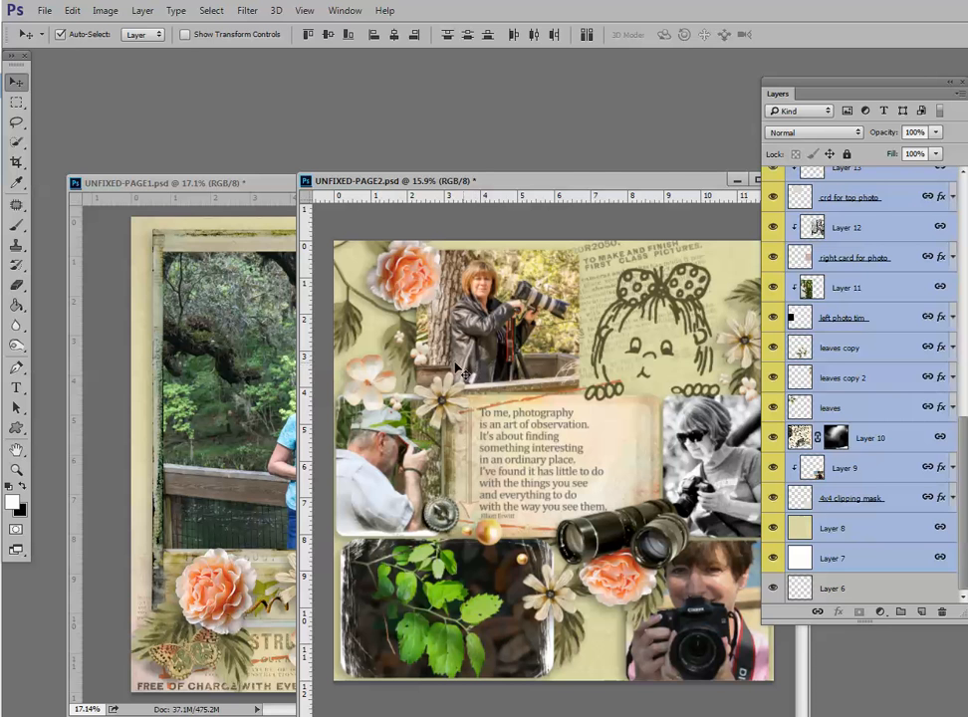
{"action": "left_click", "coordinate": [45, 12]}
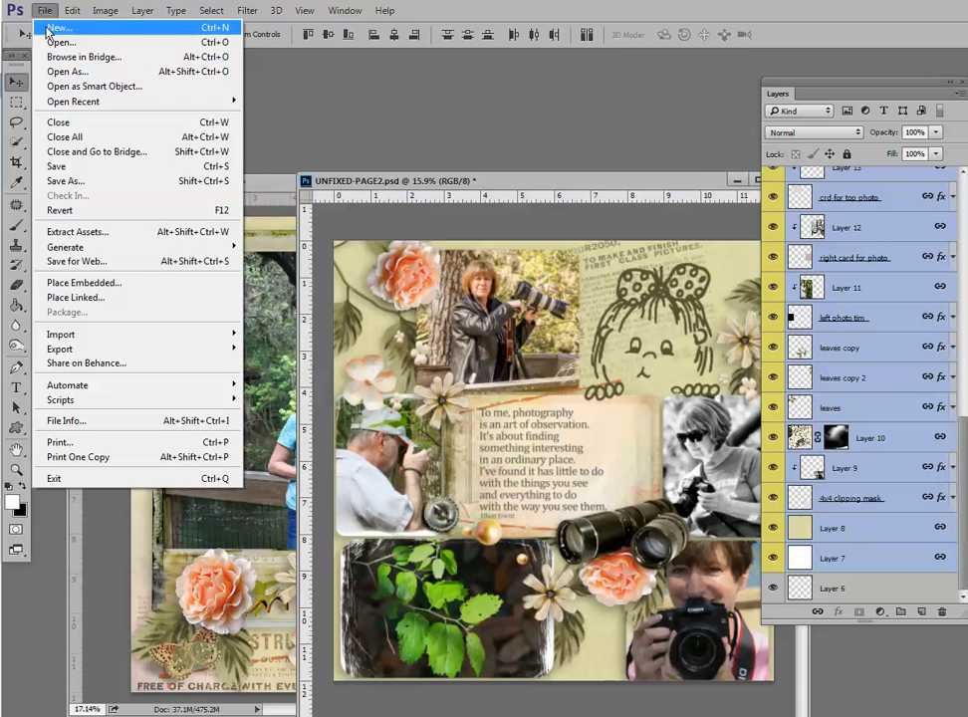
{"action": "left_click", "coordinate": [55, 28]}
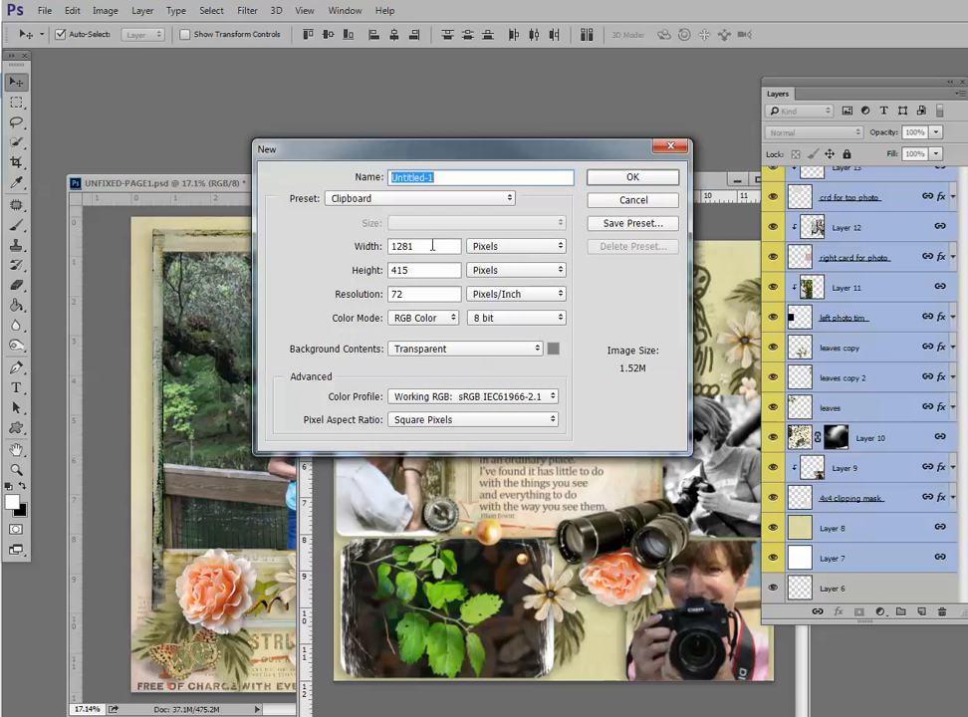
{"action": "left_click", "coordinate": [411, 198]}
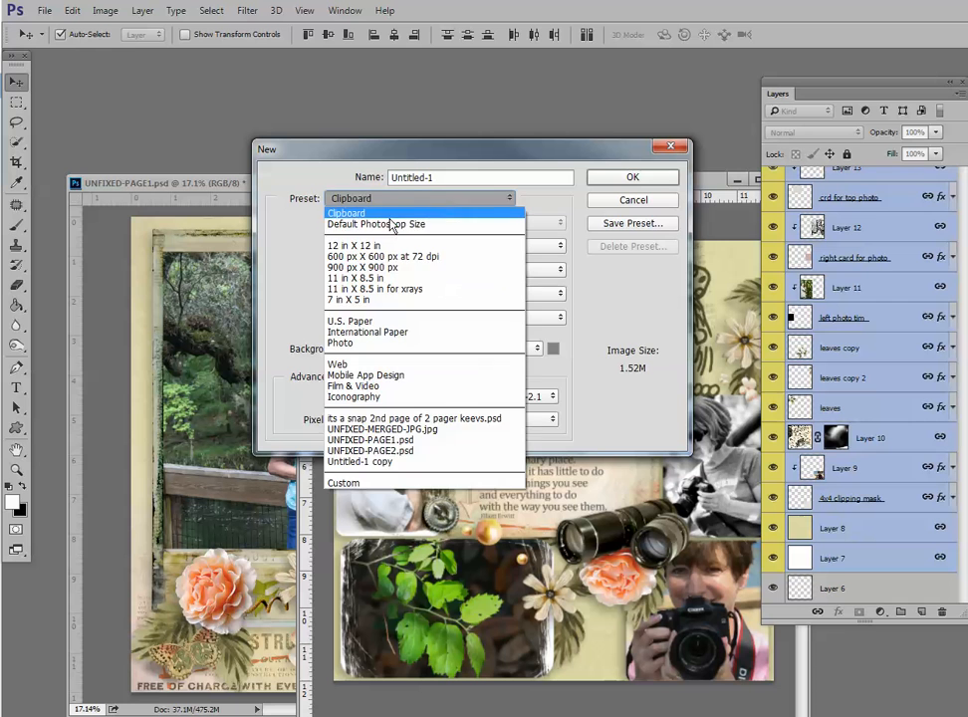
{"action": "left_click", "coordinate": [386, 246]}
{"action": "left_click_drag", "start_coordinate": [424, 247], "coordinate": [374, 251]}
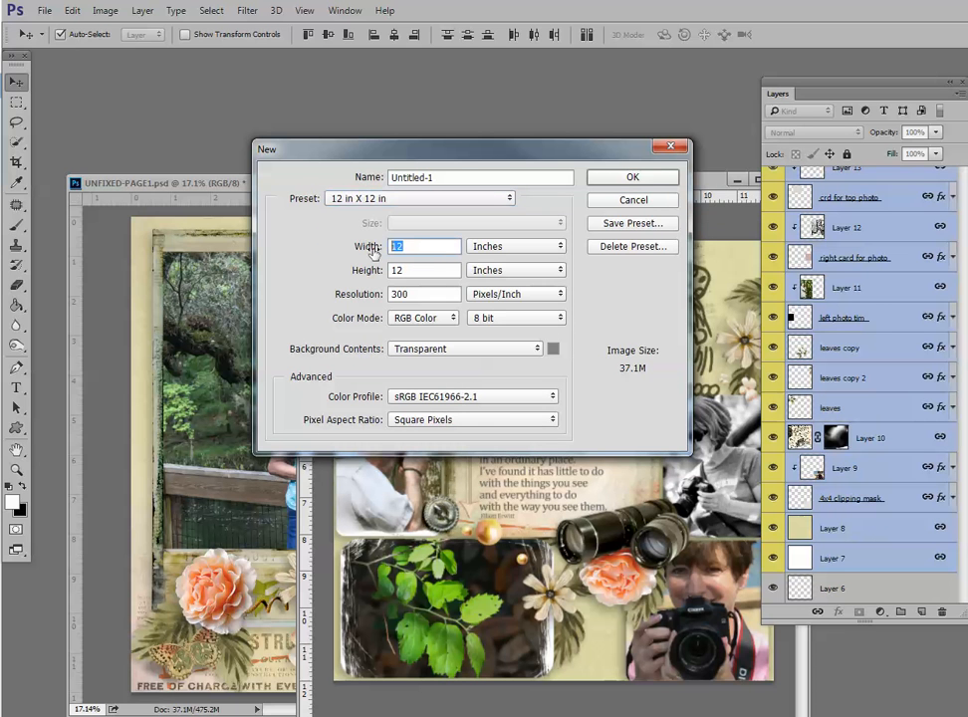
{"action": "type", "text": "24"}
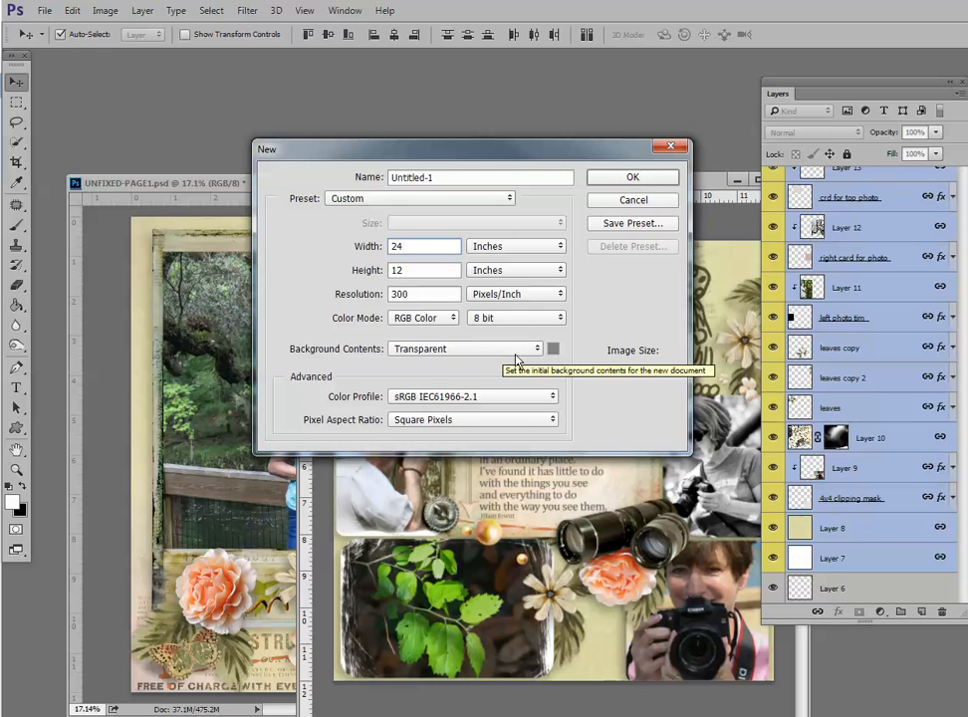
{"action": "left_click", "coordinate": [632, 178]}
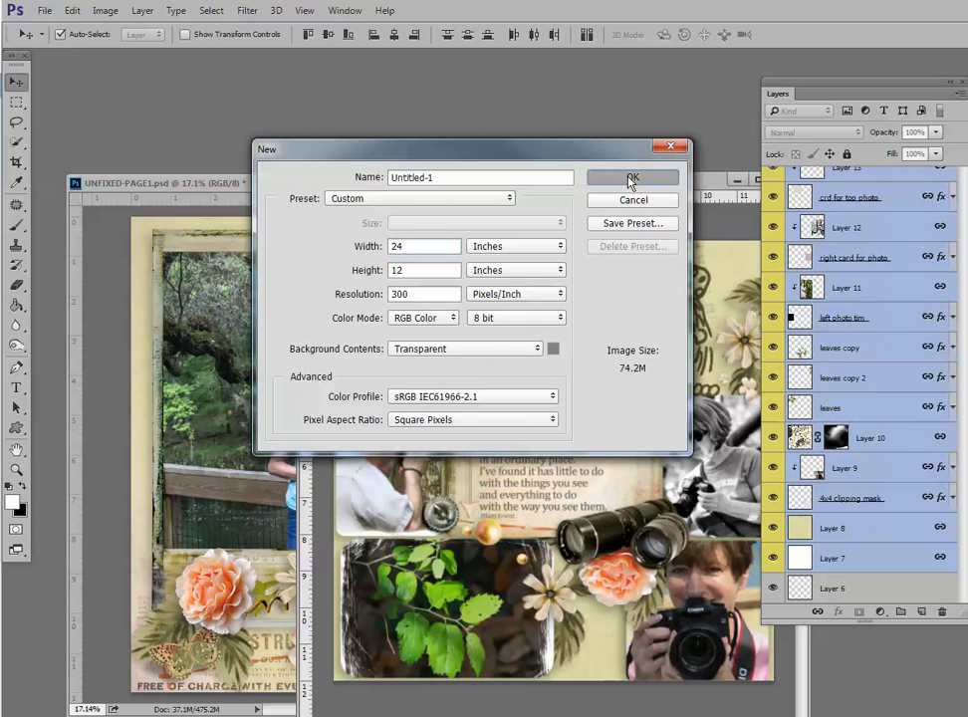
{"action": "scroll", "coordinate": [449, 123], "scroll_direction": "down", "scroll_amount": 2}
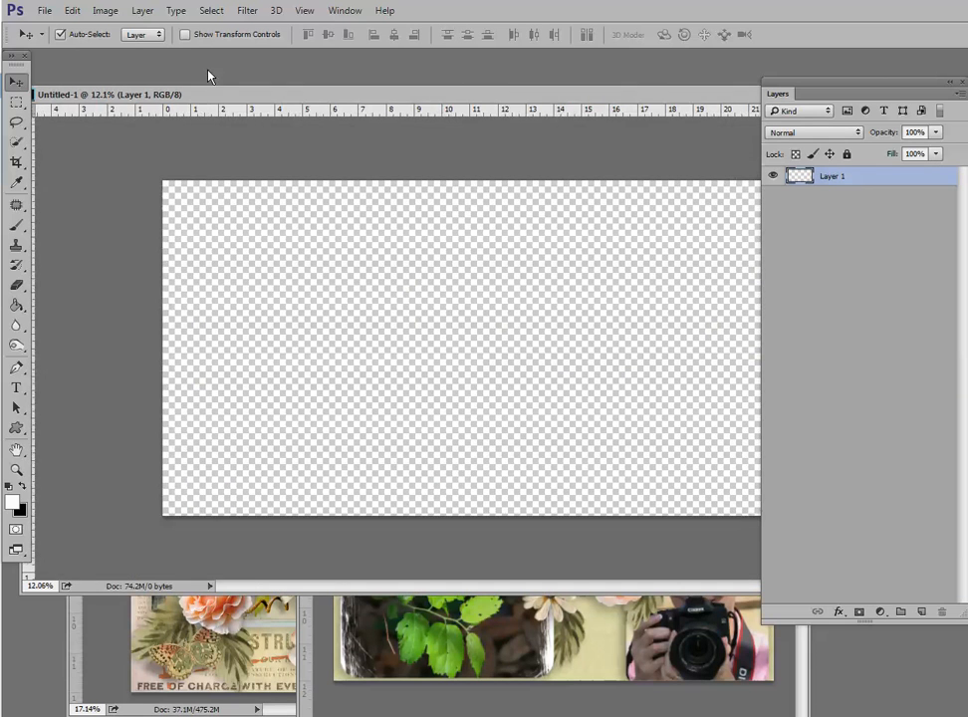
Step: Copy the selected layers of UNFIXED-PAGE1.psd into the new document, fitted to its left half, and minimize the first page's window
{"action": "left_click_drag", "start_coordinate": [64, 94], "coordinate": [194, 202]}
{"action": "left_click_drag", "start_coordinate": [440, 213], "coordinate": [331, 111]}
{"action": "left_click", "coordinate": [227, 519]}
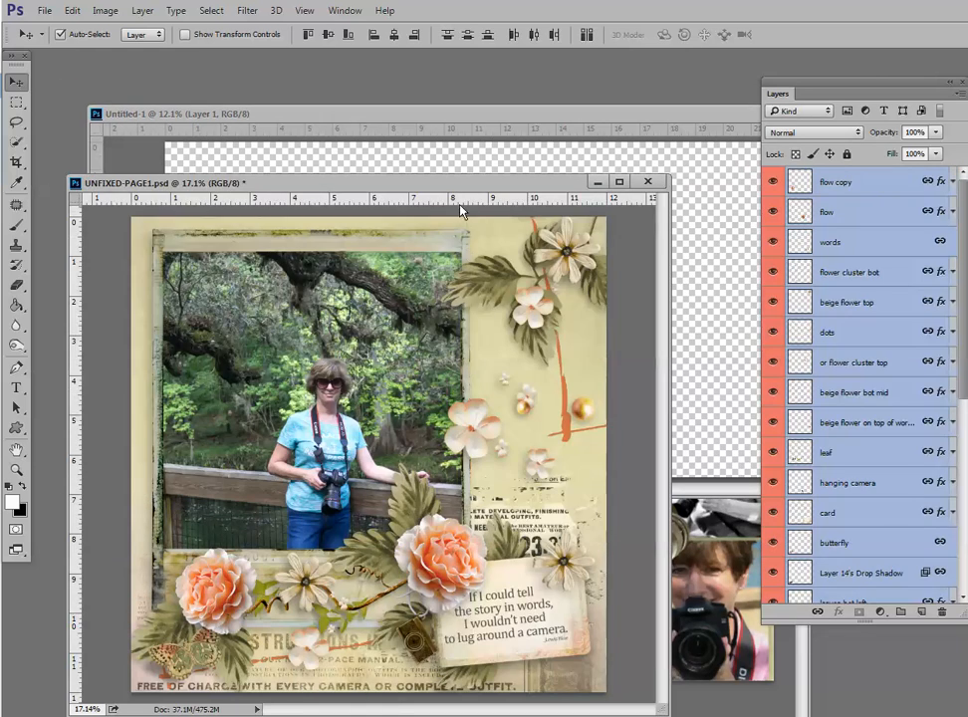
{"action": "left_click_drag", "start_coordinate": [349, 183], "coordinate": [365, 231]}
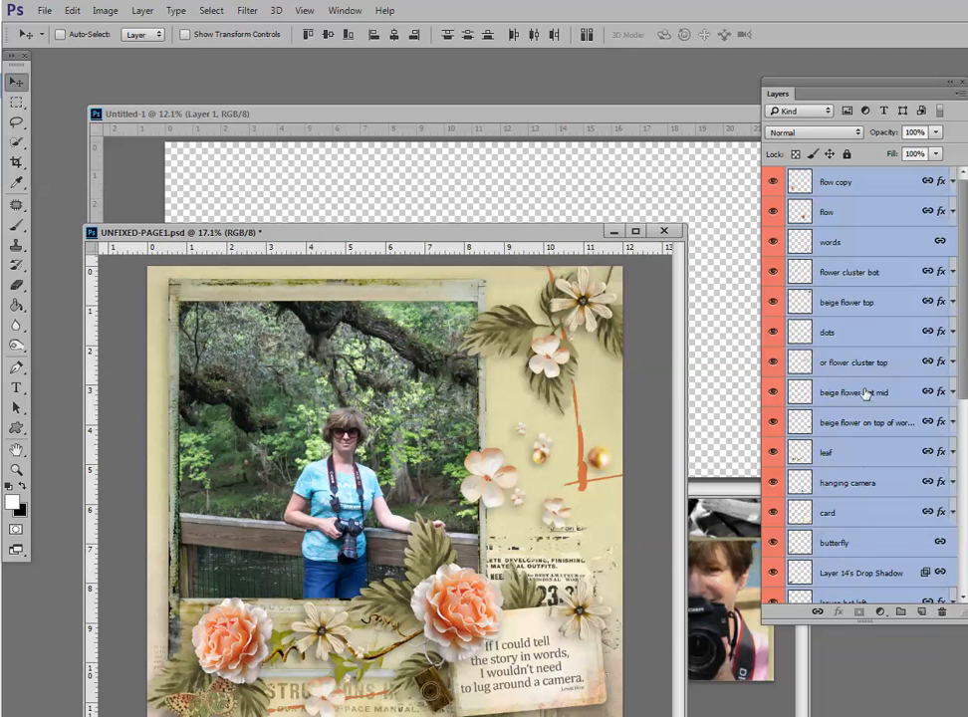
{"action": "left_click_drag", "start_coordinate": [864, 391], "coordinate": [380, 201]}
{"action": "left_click_drag", "start_coordinate": [482, 317], "coordinate": [383, 288]}
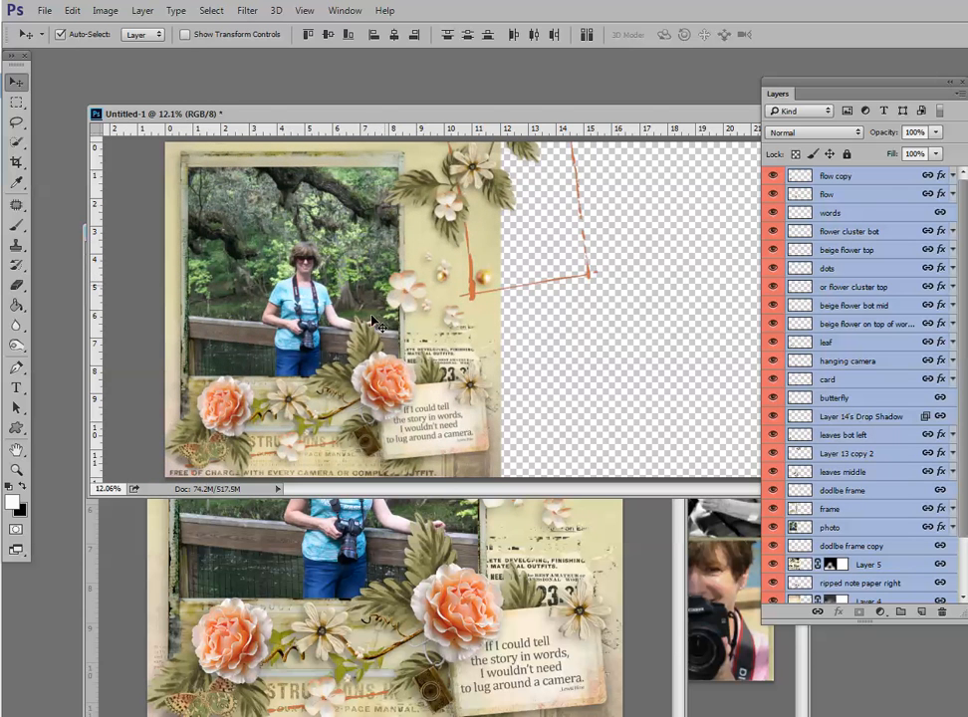
{"action": "left_click", "coordinate": [354, 528]}
{"action": "left_click", "coordinate": [614, 231]}
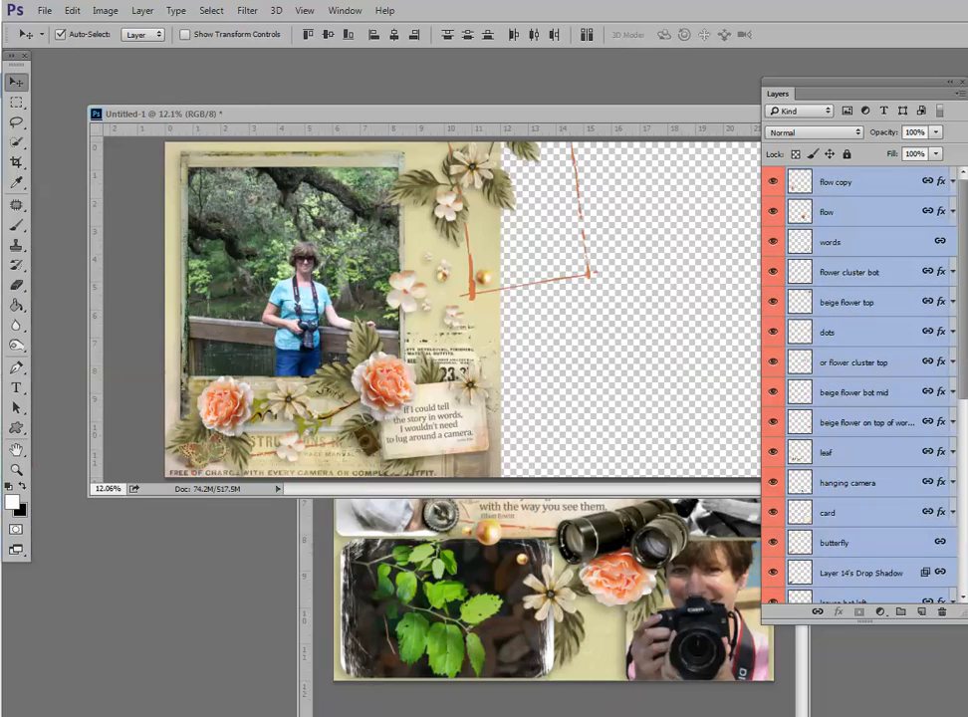
Step: Copy the linked layers of UNFIXED-PAGE2.psd into the right half of the new document and put the second page's window out of the way
{"action": "left_click", "coordinate": [408, 585]}
{"action": "left_click_drag", "start_coordinate": [625, 177], "coordinate": [545, 189]}
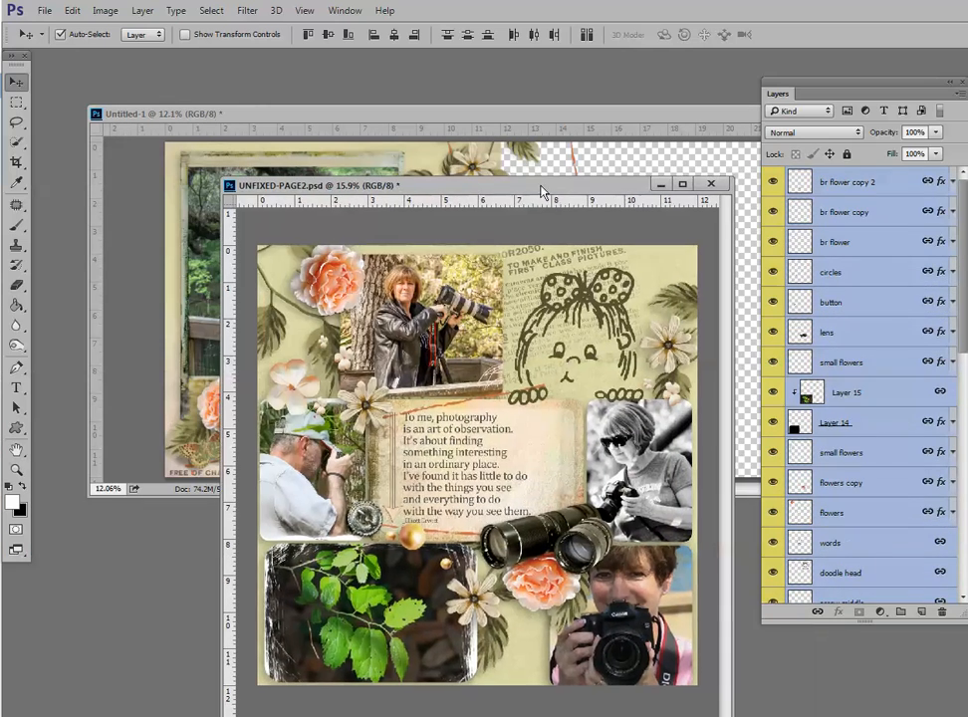
{"action": "left_click_drag", "start_coordinate": [607, 195], "coordinate": [566, 273]}
{"action": "left_click_drag", "start_coordinate": [840, 214], "coordinate": [601, 199]}
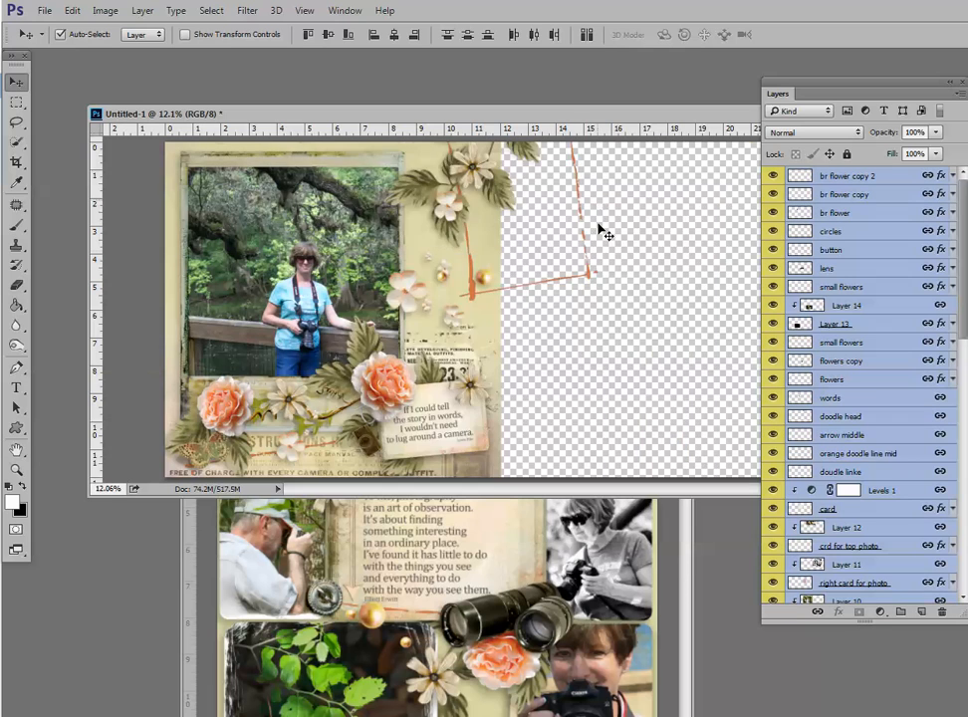
{"action": "left_click_drag", "start_coordinate": [490, 283], "coordinate": [632, 323]}
{"action": "key", "text": "ctrl+Tab"}
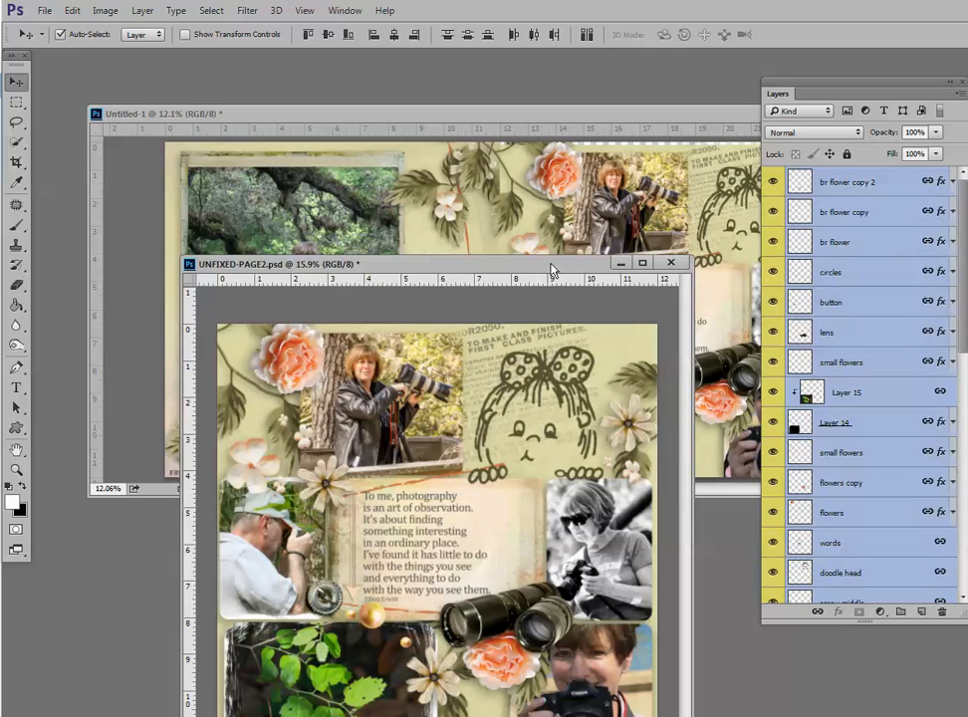
{"action": "key", "text": "ctrl+Tab"}
Step: Align the second page's layers with the top edge of the right half, flush against the first page, and check the seam up close
{"action": "left_click_drag", "start_coordinate": [533, 117], "coordinate": [495, 153]}
{"action": "left_click_drag", "start_coordinate": [610, 233], "coordinate": [606, 224]}
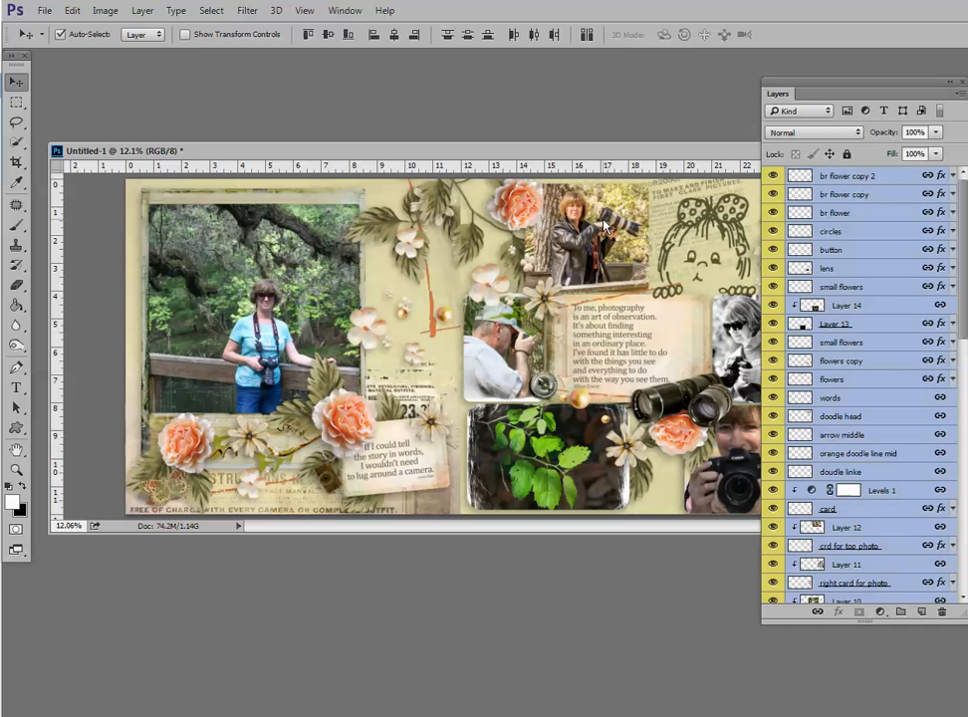
{"action": "scroll", "coordinate": [465, 213], "scroll_direction": "up", "scroll_amount": 4}
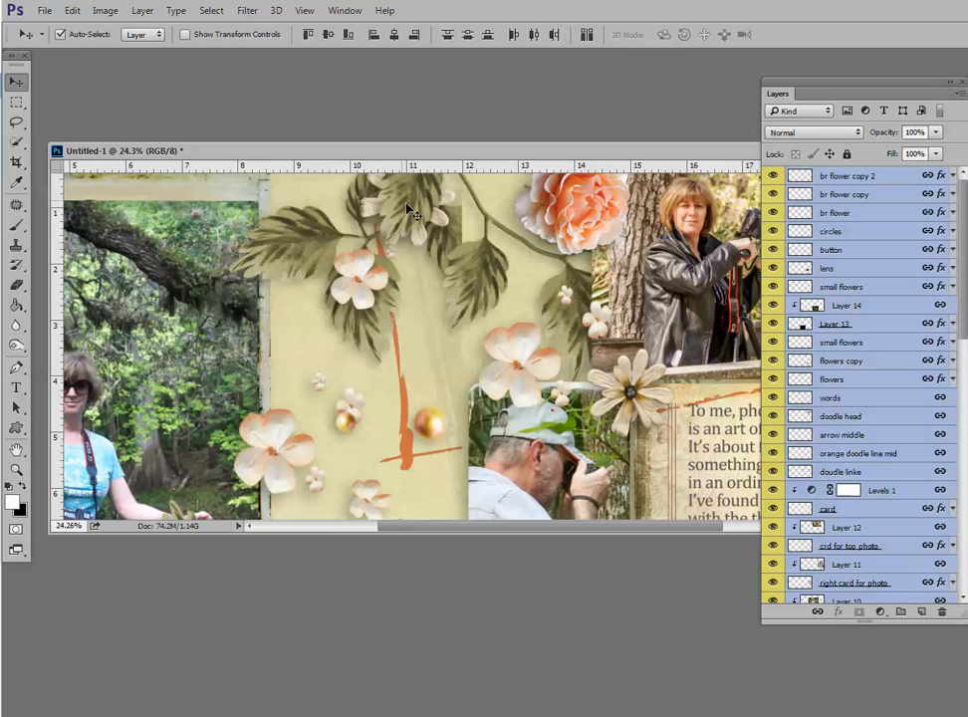
{"action": "scroll", "coordinate": [407, 209], "scroll_direction": "down", "scroll_amount": 3}
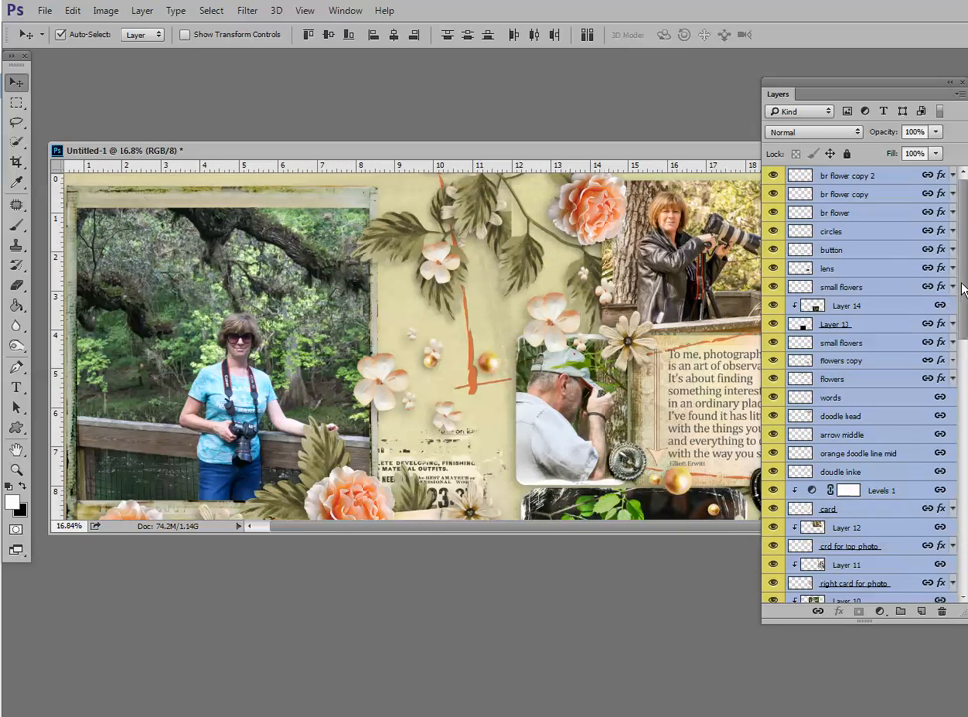
Step: Select all layers from Layer 2 up to br flower copy 2 and unlink them
{"action": "left_click_drag", "start_coordinate": [962, 288], "coordinate": [944, 573]}
{"action": "left_click", "coordinate": [854, 576]}
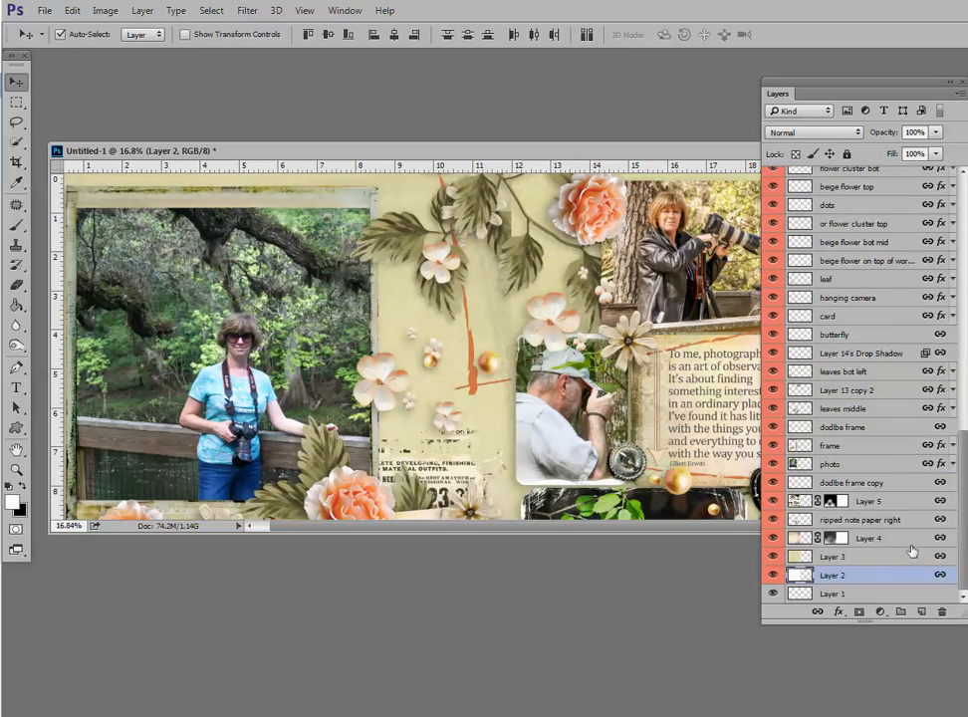
{"action": "scroll", "coordinate": [896, 398], "scroll_direction": "up", "scroll_amount": 15}
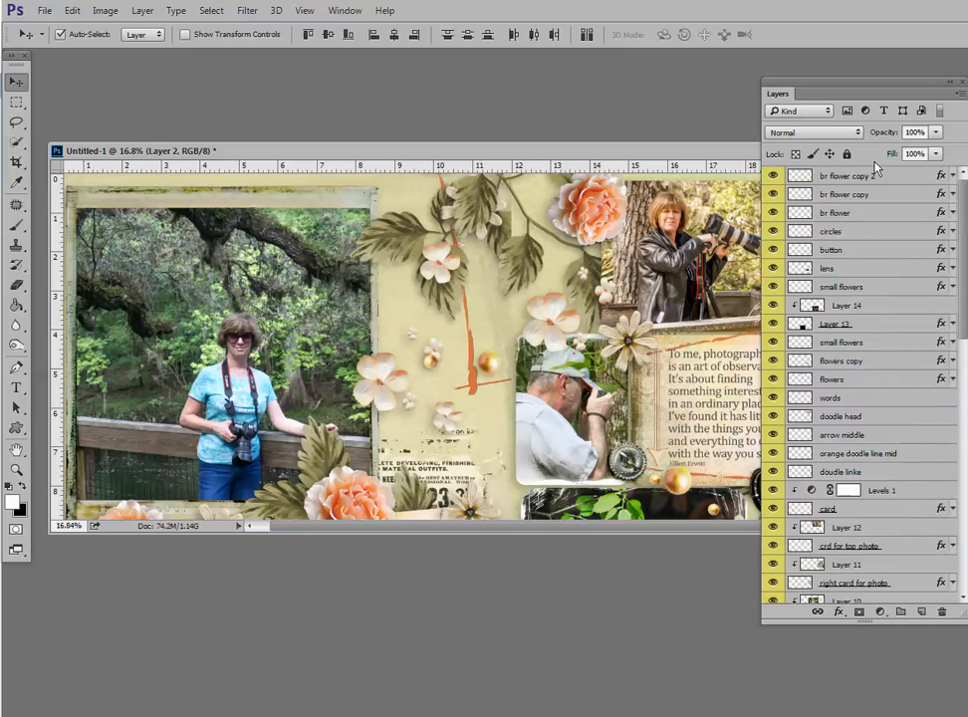
{"action": "left_click", "coordinate": [857, 176], "text": "shift"}
{"action": "left_click", "coordinate": [817, 611]}
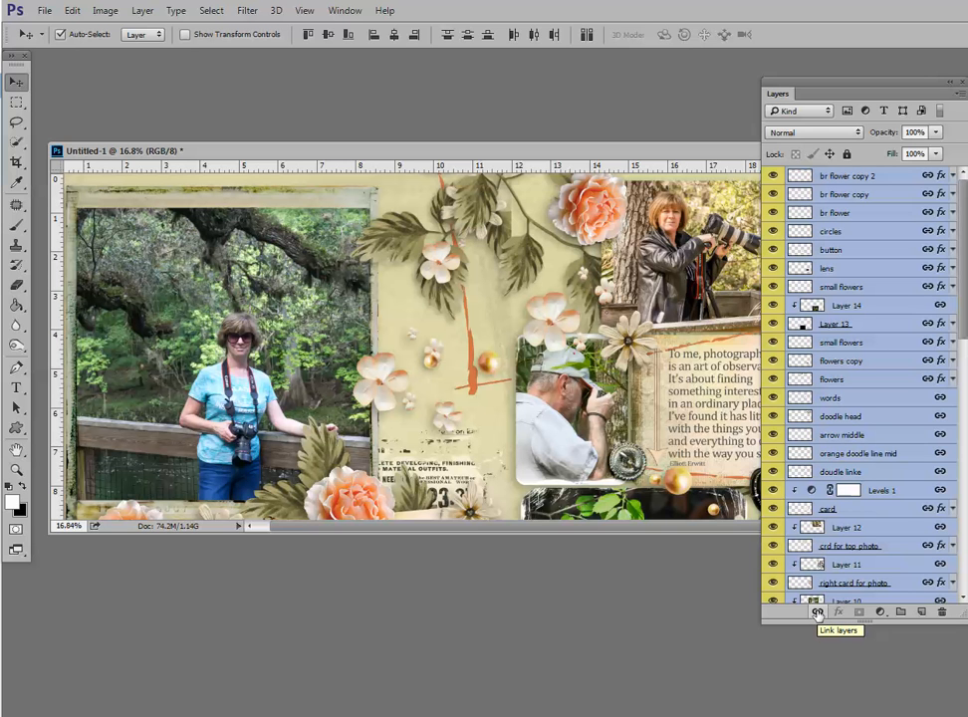
{"action": "left_click", "coordinate": [816, 612]}
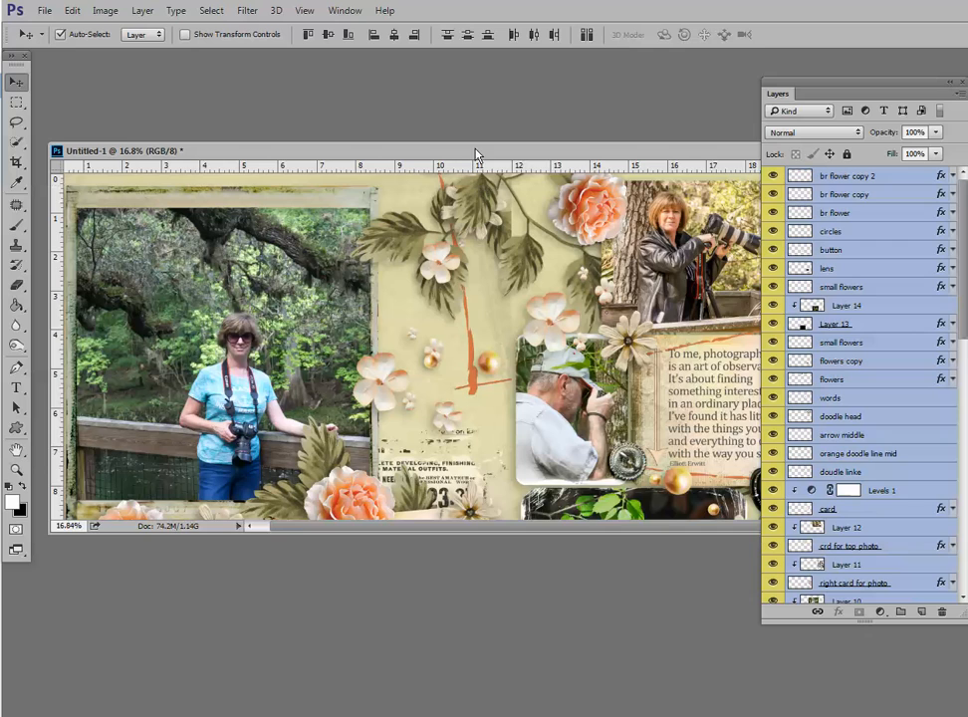
Step: Select the first page's leaf layer at the top of the seam, Layer 13 copy 2, and give it an orange color label
{"action": "mouse_move", "coordinate": [475, 151]}
{"action": "left_mouse_down"}
{"action": "mouse_move", "coordinate": [417, 209]}
{"action": "mouse_move", "coordinate": [475, 126]}
{"action": "left_mouse_up"}
{"action": "key", "text": "ctrl+plus"}
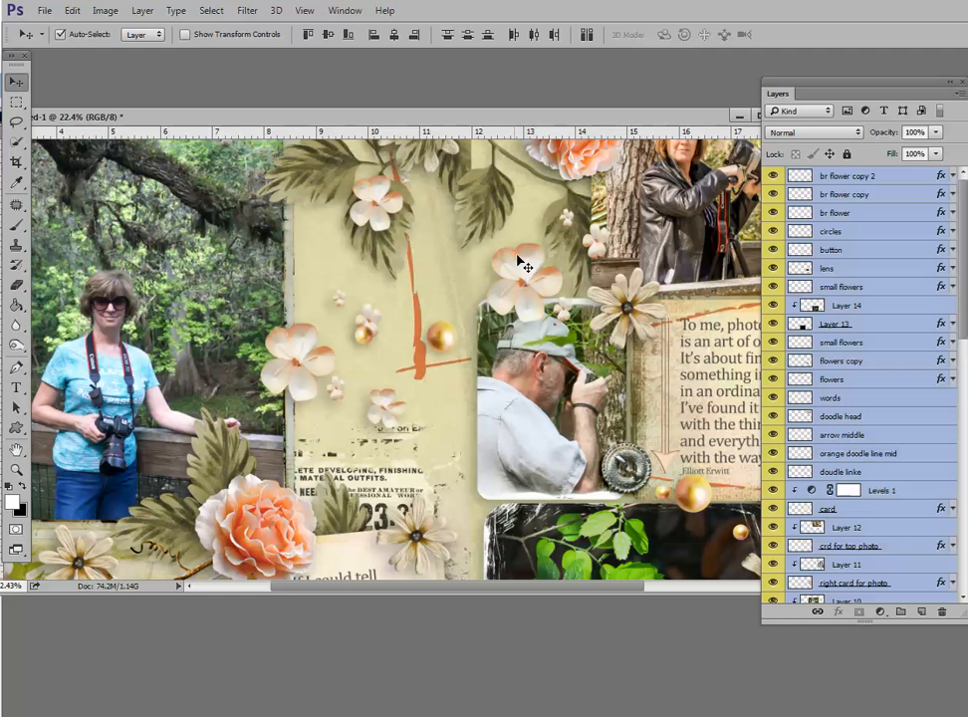
{"action": "scroll", "coordinate": [436, 216], "scroll_direction": "up", "scroll_amount": 3}
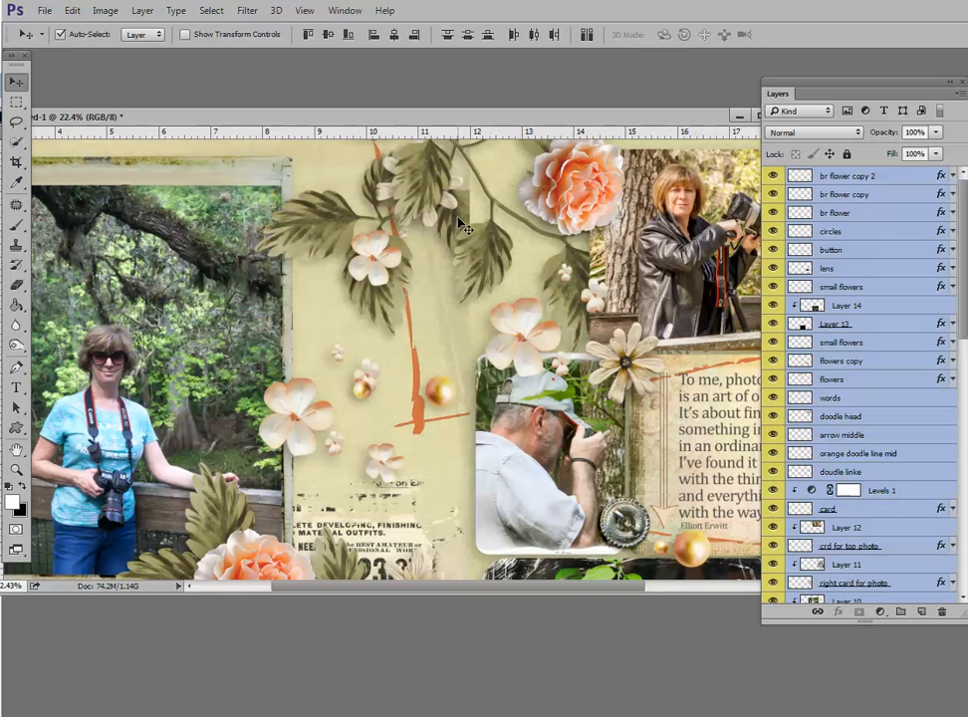
{"action": "left_click", "coordinate": [879, 324]}
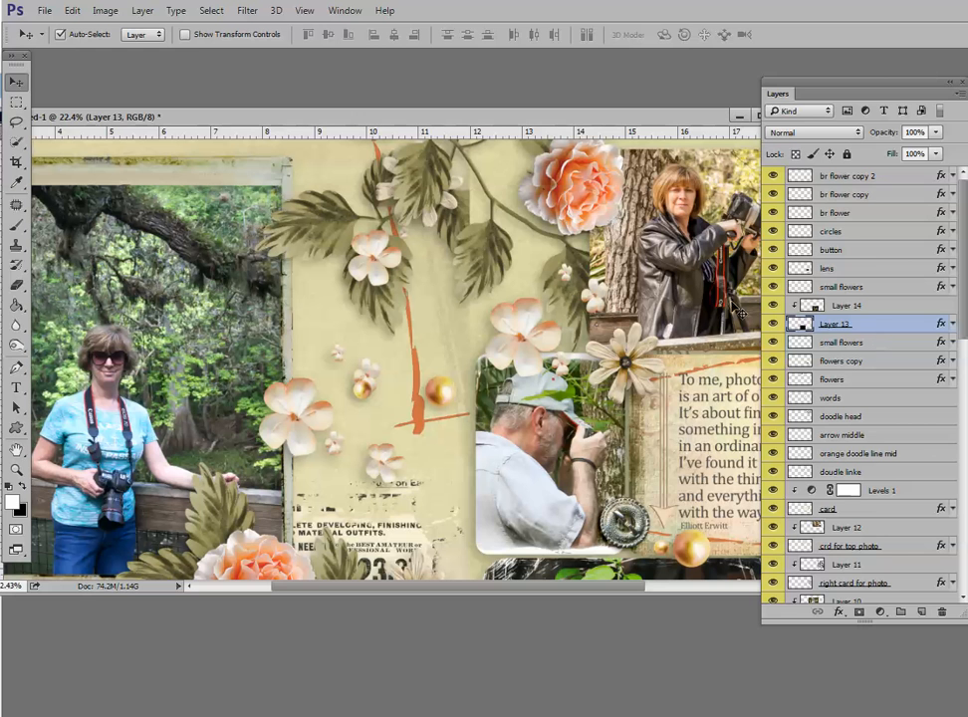
{"action": "key", "text": "ctrl+j"}
{"action": "key", "text": "ctrl+shift+bracketleft"}
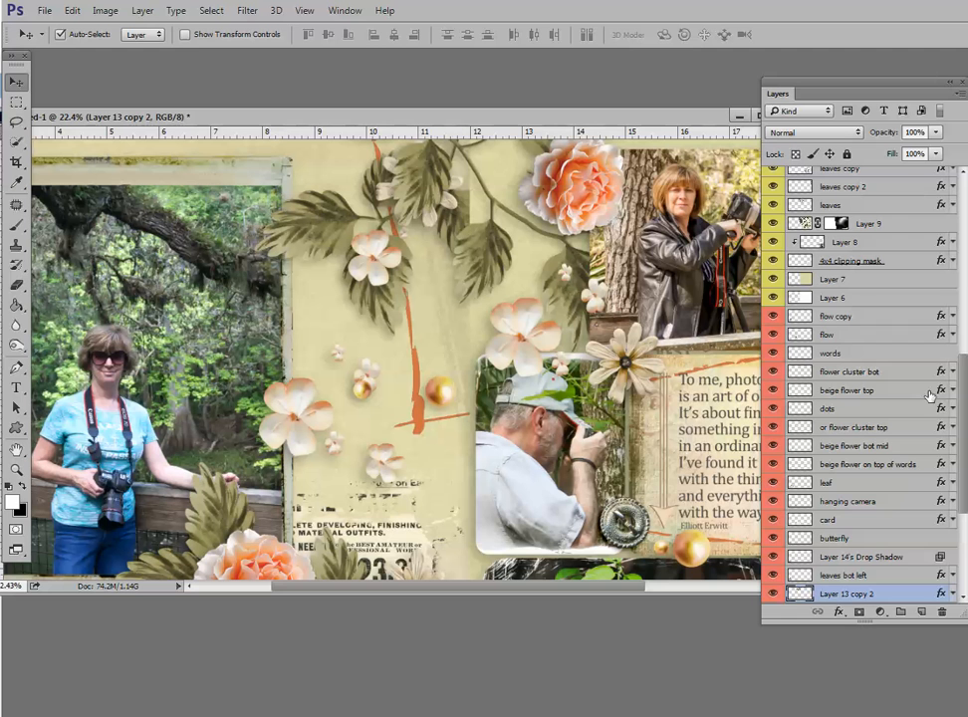
{"action": "scroll", "coordinate": [964, 398], "scroll_direction": "down", "scroll_amount": 5}
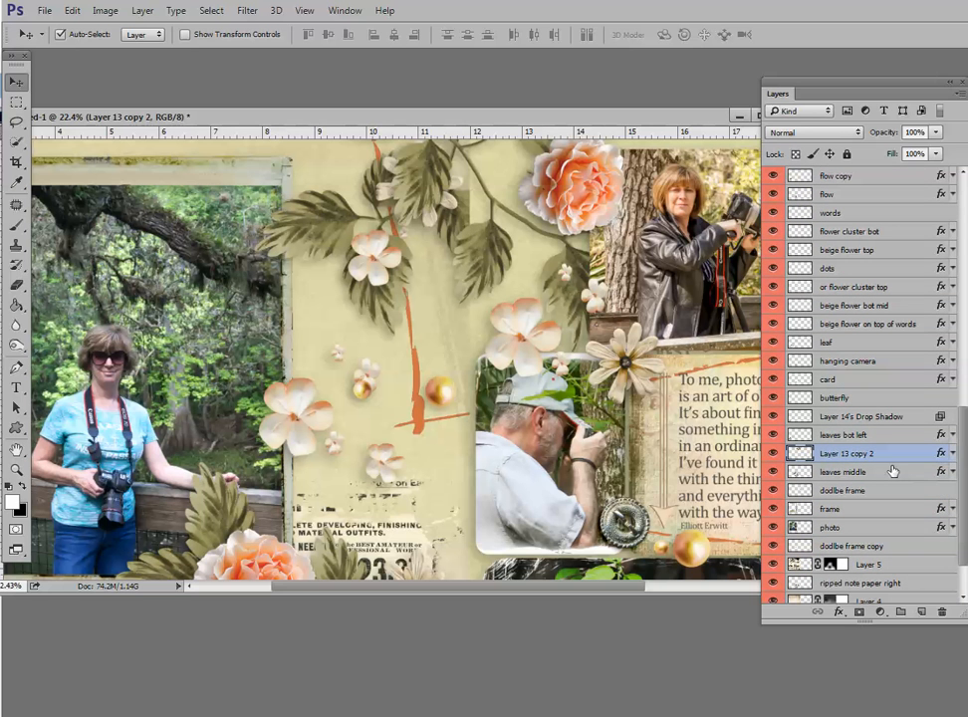
{"action": "right_click", "coordinate": [893, 458]}
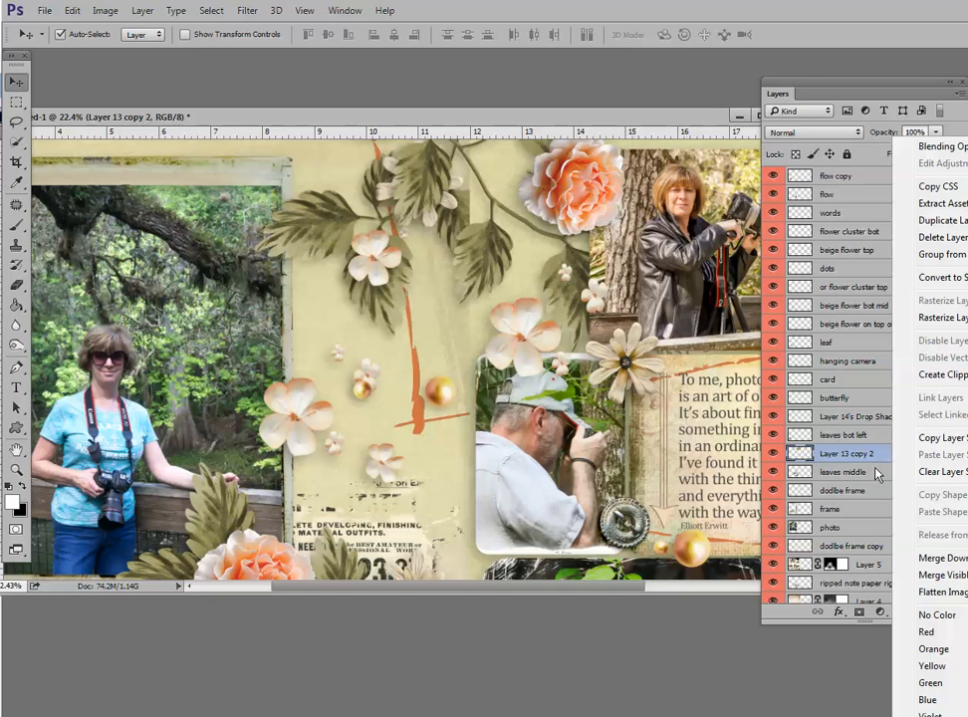
{"action": "left_click", "coordinate": [935, 656]}
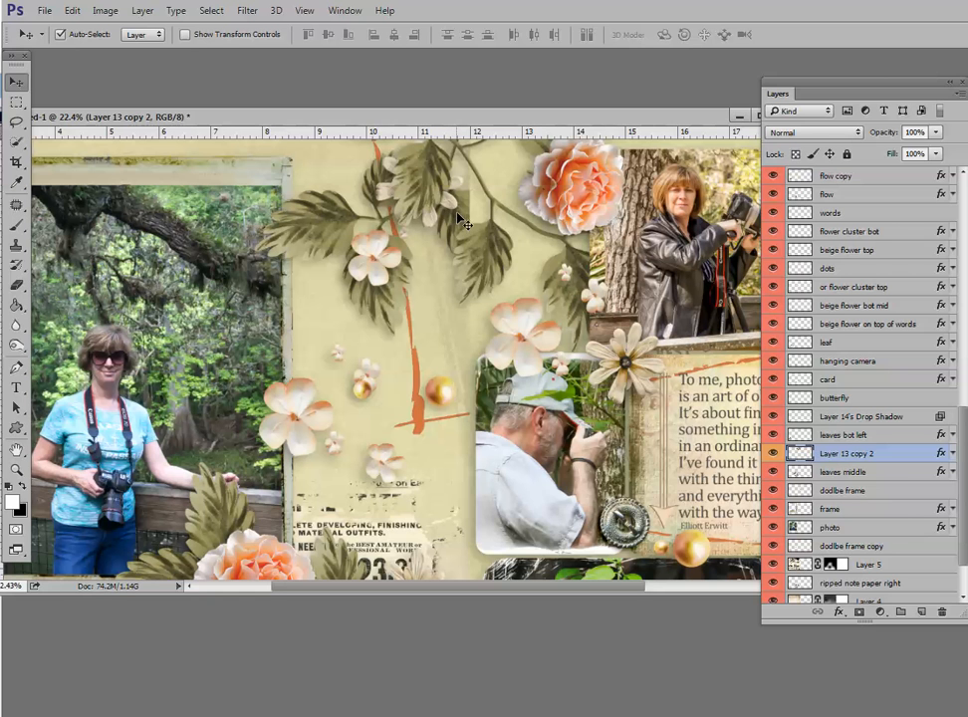
Step: Select the second page's leaves layer beside the seam and give it a blue color label
{"action": "left_click", "coordinate": [488, 258]}
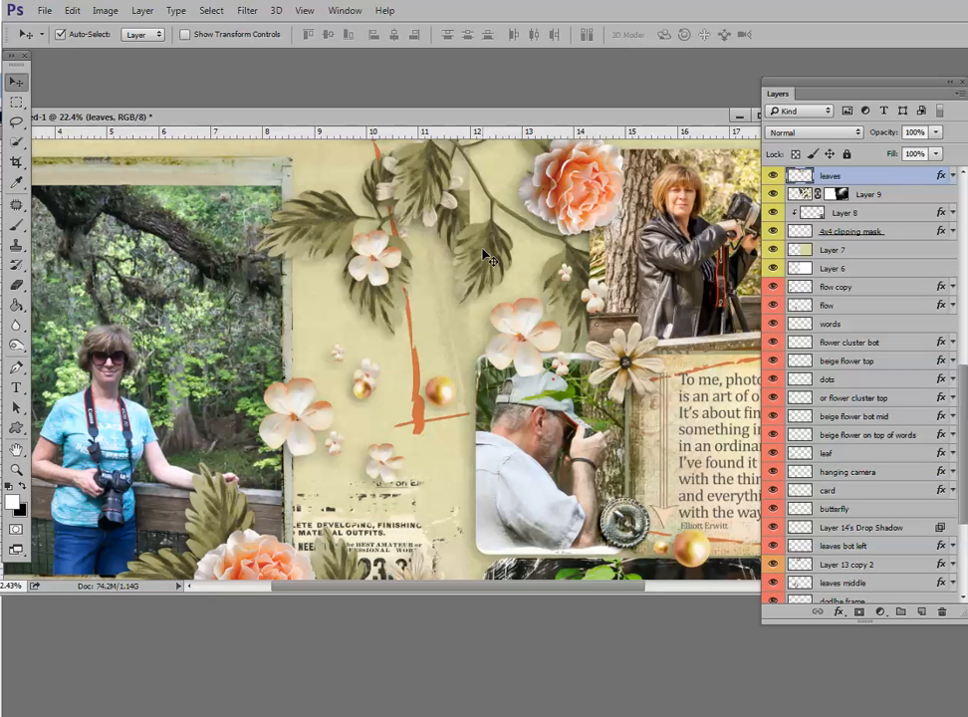
{"action": "right_click", "coordinate": [863, 176]}
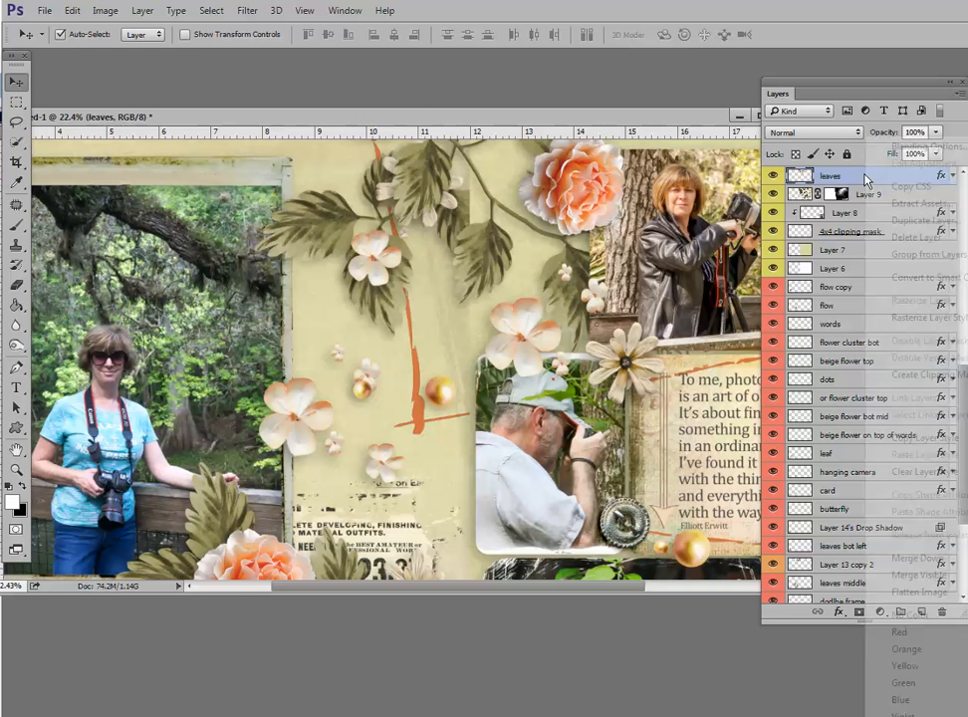
{"action": "left_click", "coordinate": [896, 699]}
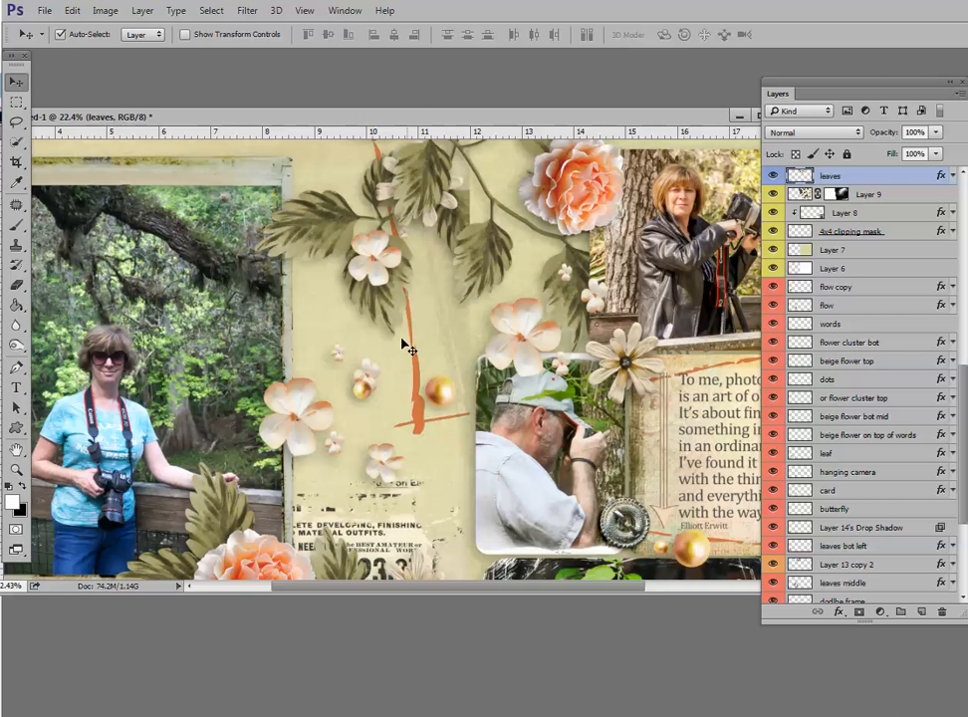
Step: Move Layer 13 copy 2 directly above the leaves layer so the first page's leaves overlap the second page
{"action": "left_click", "coordinate": [885, 566]}
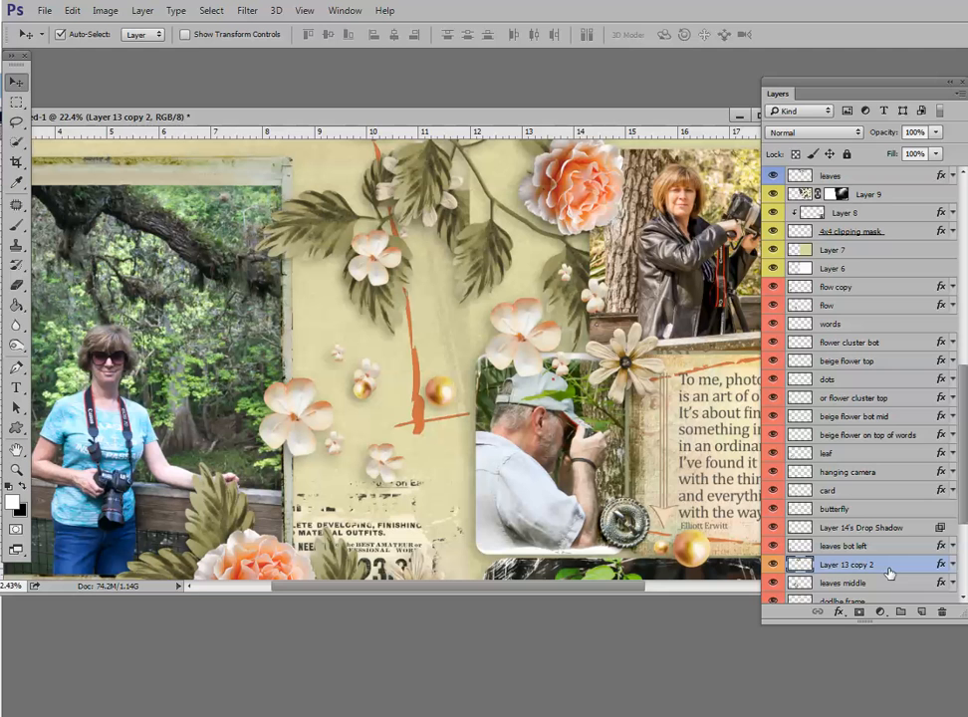
{"action": "left_click_drag", "start_coordinate": [889, 573], "coordinate": [857, 176]}
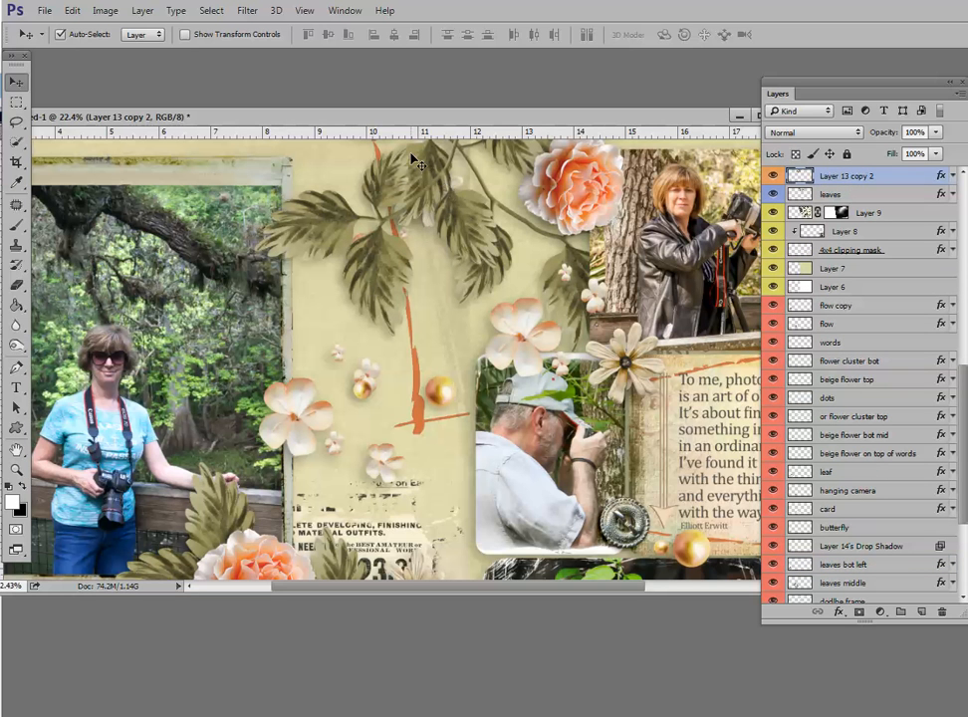
{"action": "left_click_drag", "start_coordinate": [418, 158], "coordinate": [420, 151]}
Step: Select Layer 9 and switch its visibility off and on to check what it covers near the seam
{"action": "left_click", "coordinate": [426, 213]}
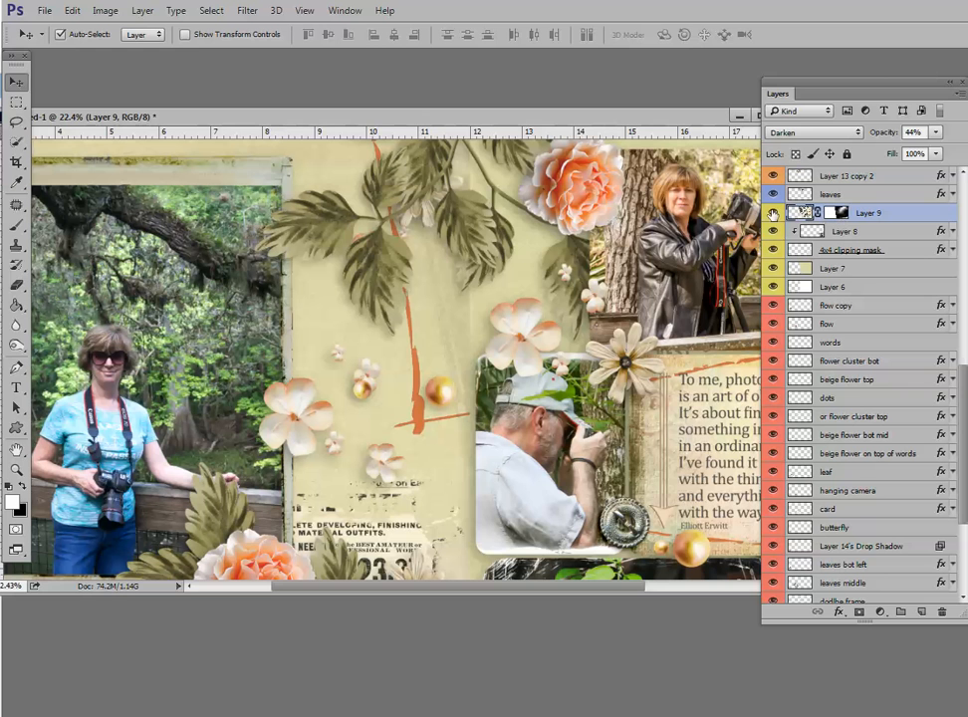
{"action": "left_click", "coordinate": [772, 214]}
{"action": "left_click", "coordinate": [772, 214]}
Step: Move the beige flower top layer directly above Layer 13 copy 2 so the flower lies on top of the leaves
{"action": "left_click", "coordinate": [464, 192]}
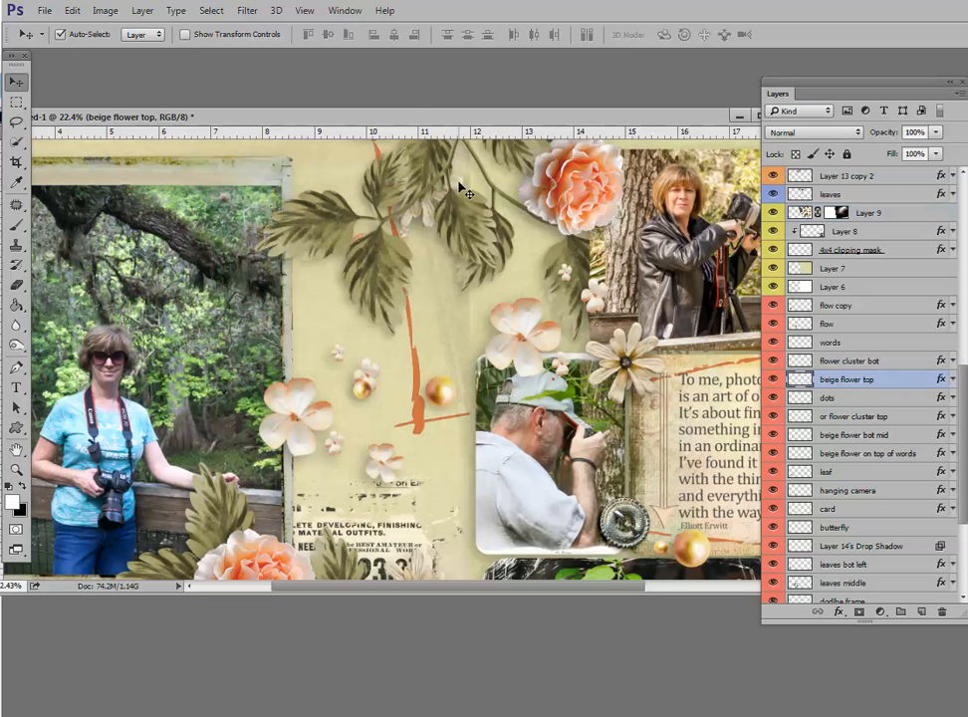
{"action": "left_click_drag", "start_coordinate": [884, 385], "coordinate": [877, 195]}
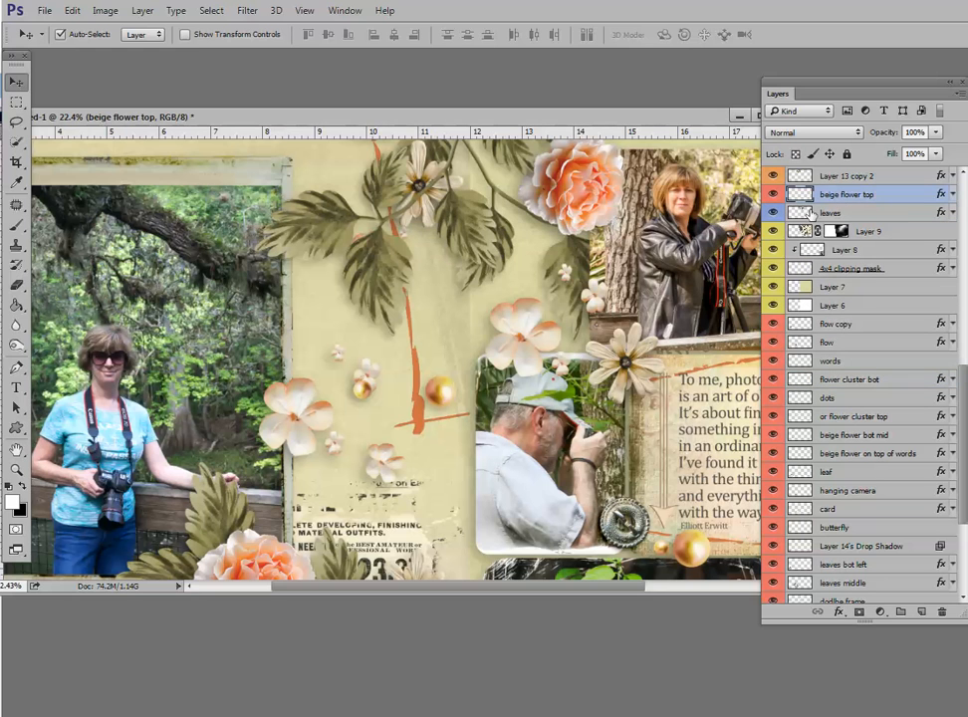
{"action": "scroll", "coordinate": [965, 348], "scroll_direction": "up", "scroll_amount": 3}
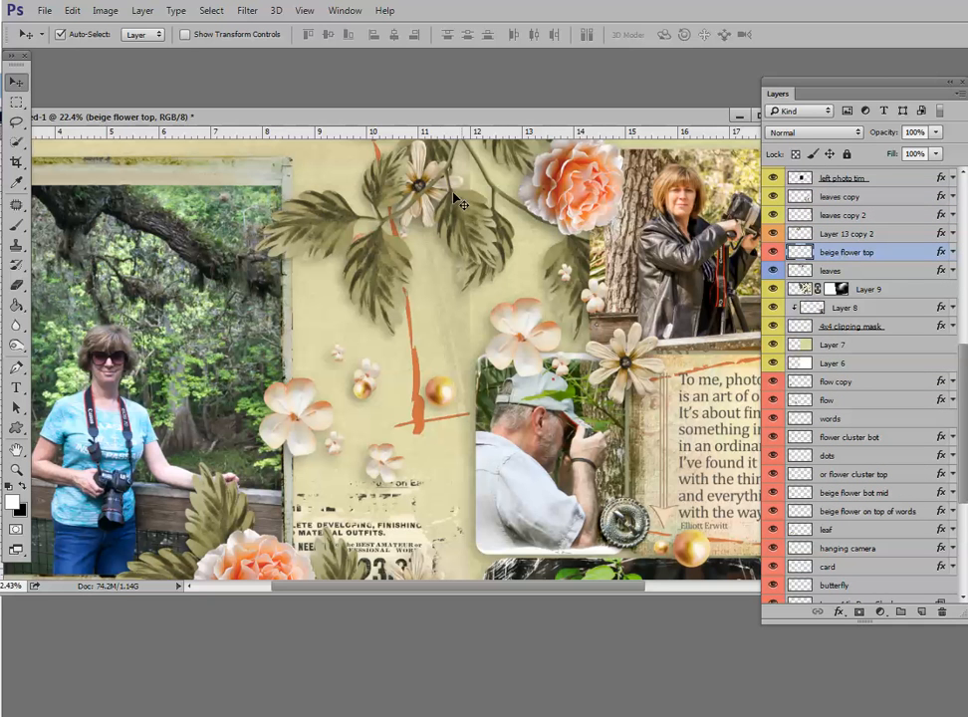
{"action": "left_click", "coordinate": [411, 205]}
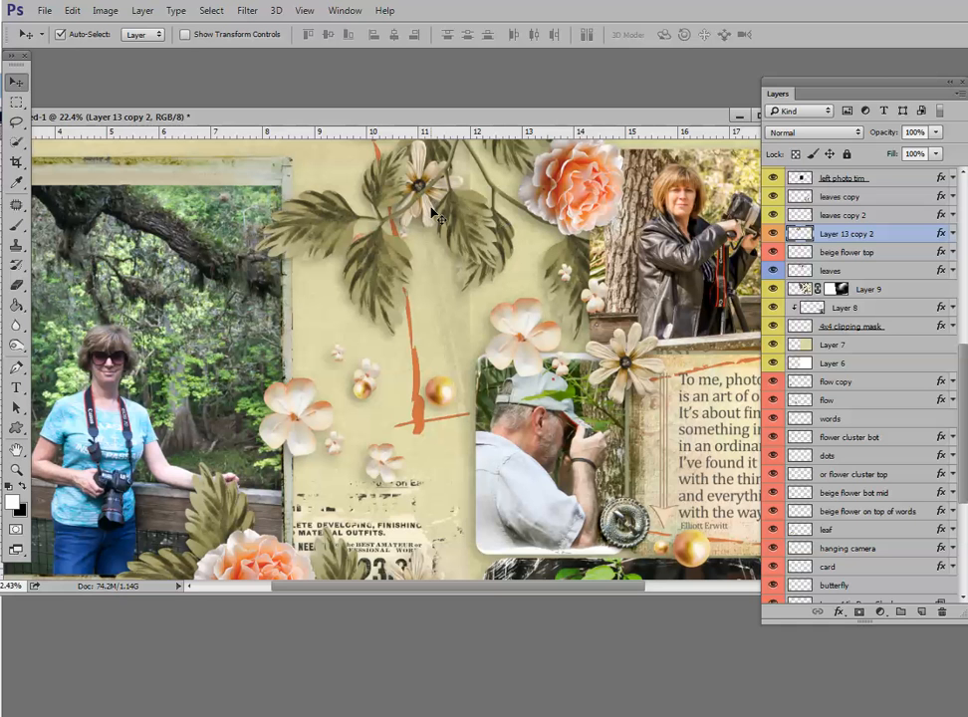
{"action": "left_click_drag", "start_coordinate": [845, 252], "coordinate": [842, 232]}
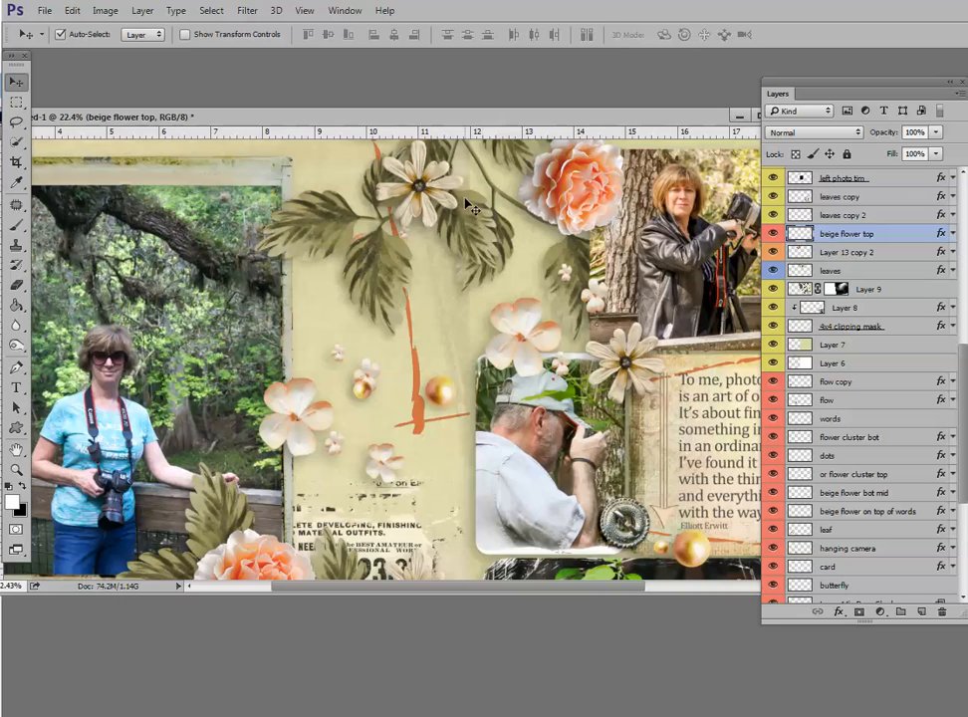
{"action": "scroll", "coordinate": [476, 191], "scroll_direction": "up", "scroll_amount": 3}
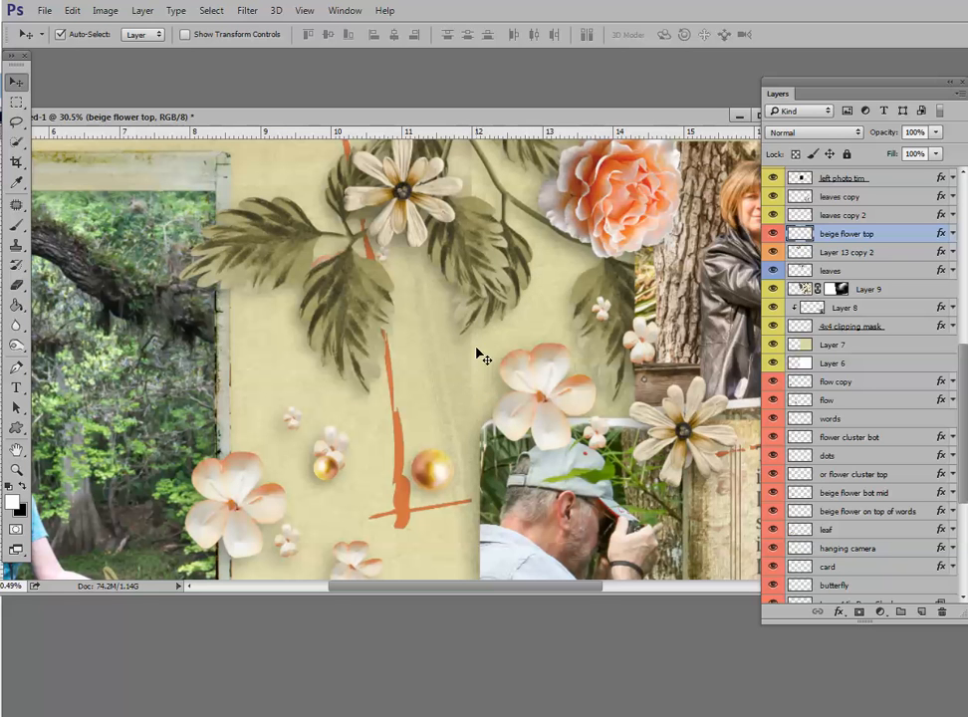
{"action": "scroll", "coordinate": [492, 231], "scroll_direction": "down", "scroll_amount": 1}
{"action": "scroll", "coordinate": [492, 231], "scroll_direction": "down", "scroll_amount": 3}
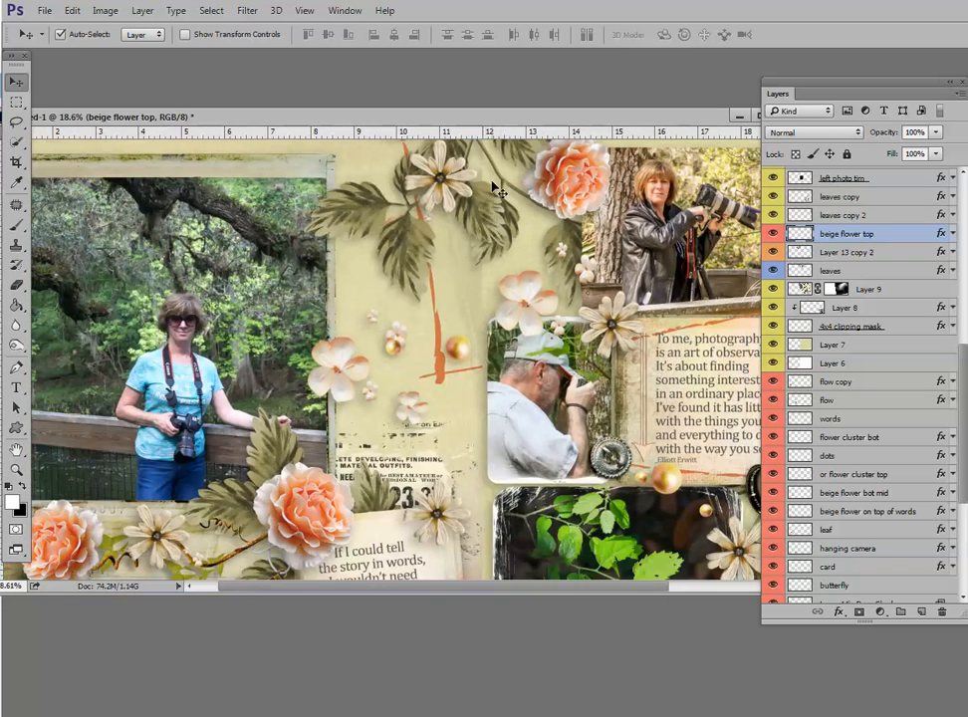
{"action": "scroll", "coordinate": [488, 154], "scroll_direction": "up", "scroll_amount": 3}
{"action": "scroll", "coordinate": [493, 160], "scroll_direction": "up", "scroll_amount": 1}
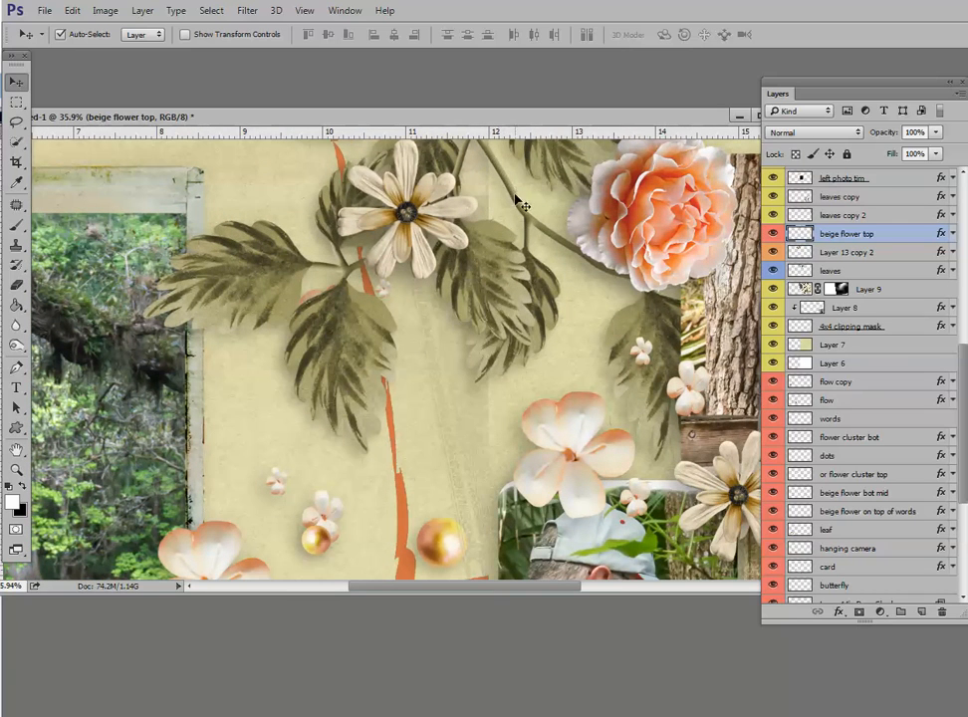
{"action": "scroll", "coordinate": [502, 340], "scroll_direction": "down", "scroll_amount": 4}
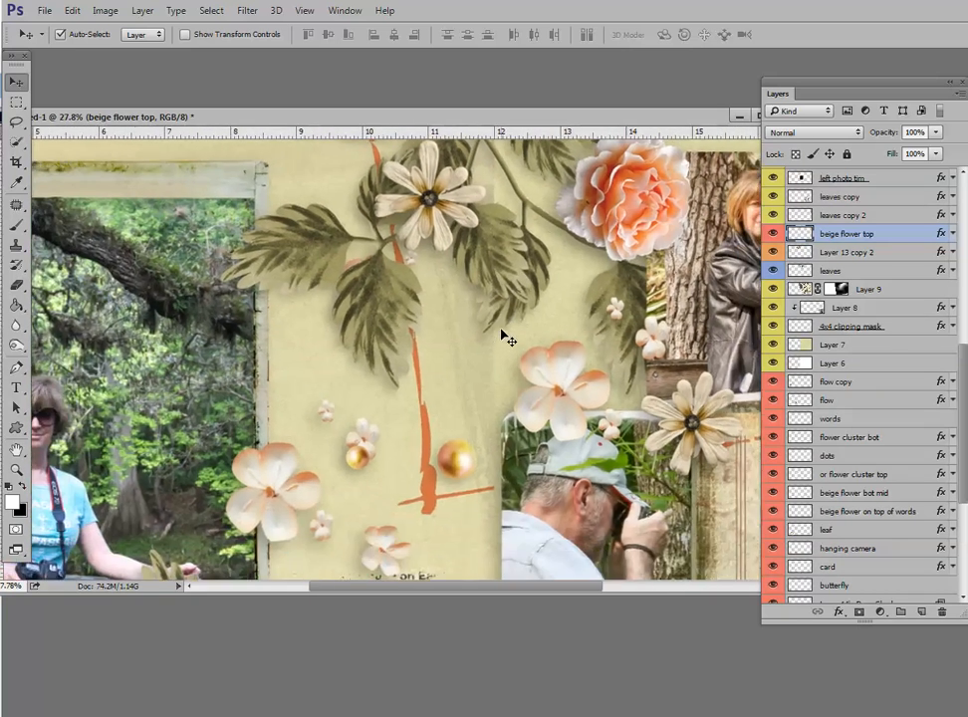
{"action": "scroll", "coordinate": [502, 337], "scroll_direction": "down", "scroll_amount": 3}
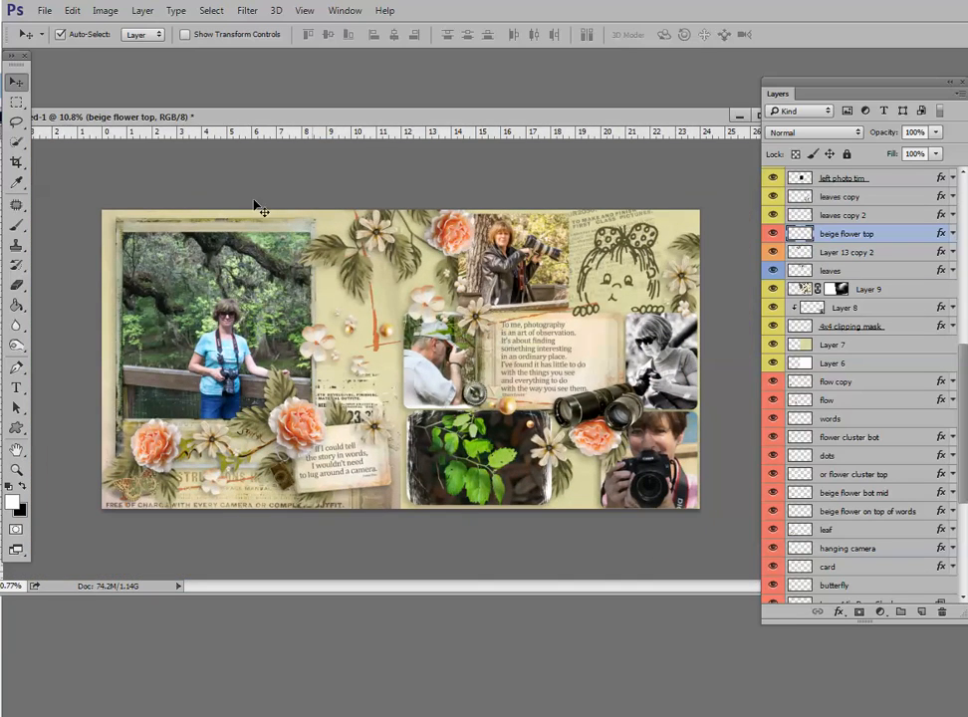
{"action": "key", "text": "ctrl+n"}
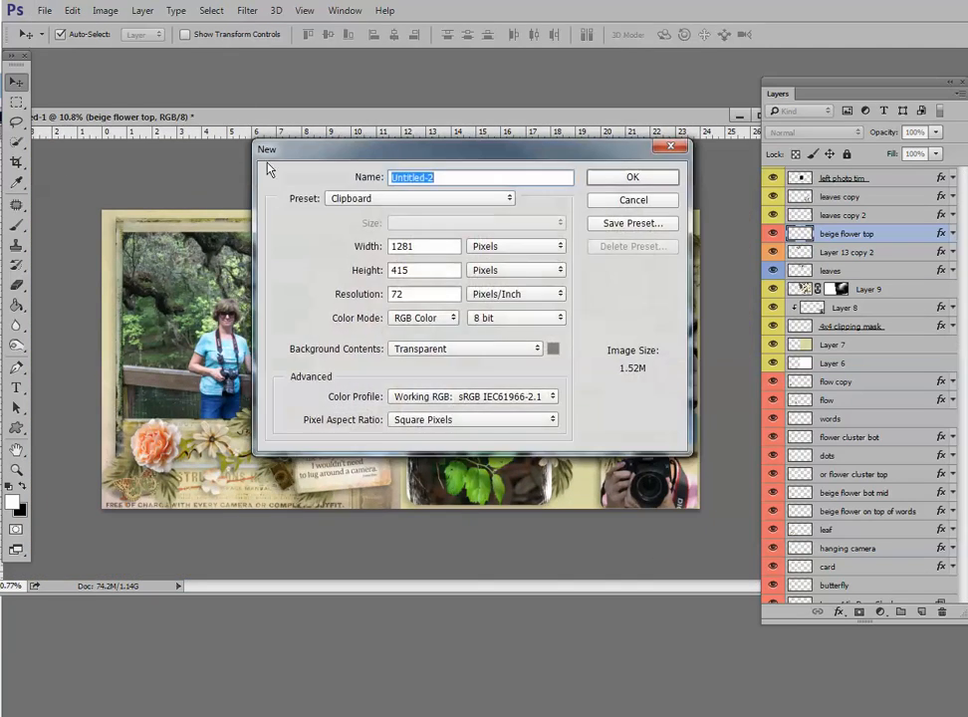
{"action": "left_click", "coordinate": [634, 203]}
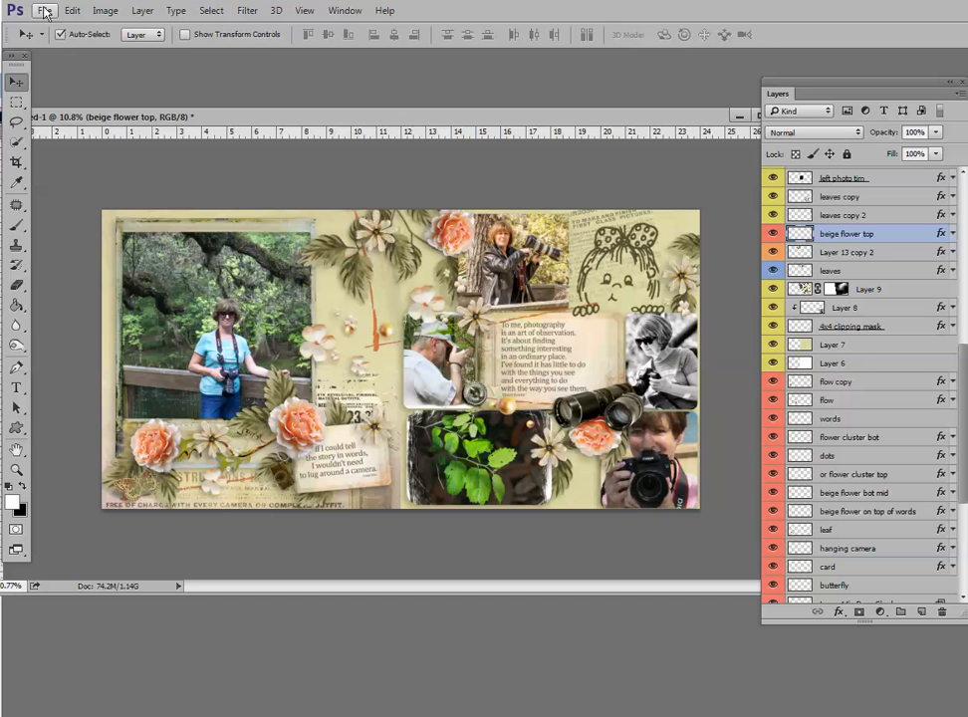
{"action": "left_click", "coordinate": [44, 10]}
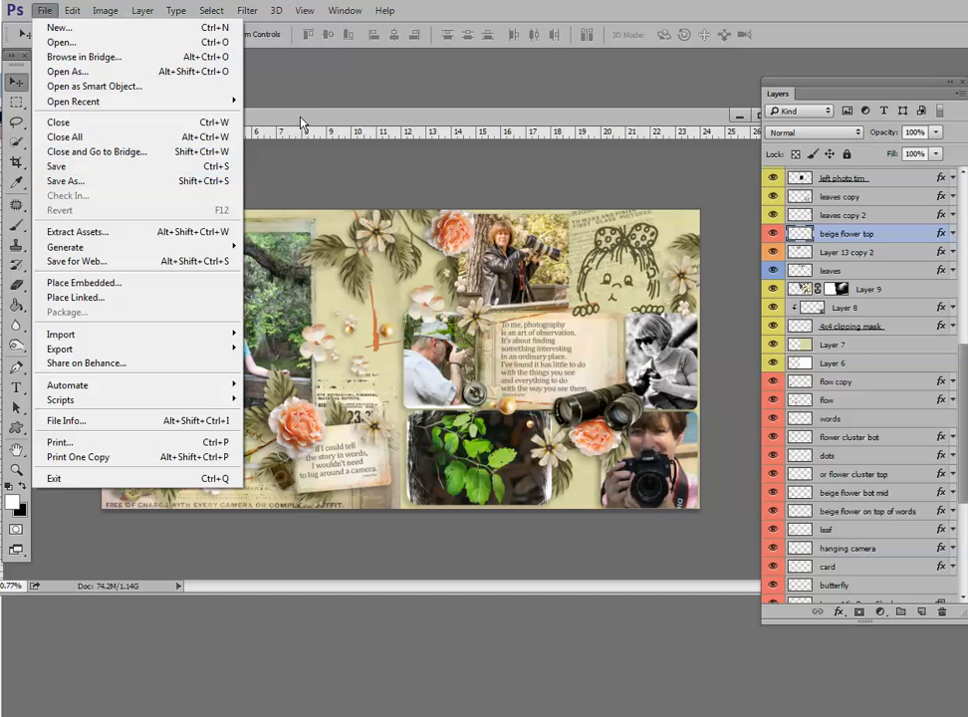
{"action": "left_click", "coordinate": [427, 112]}
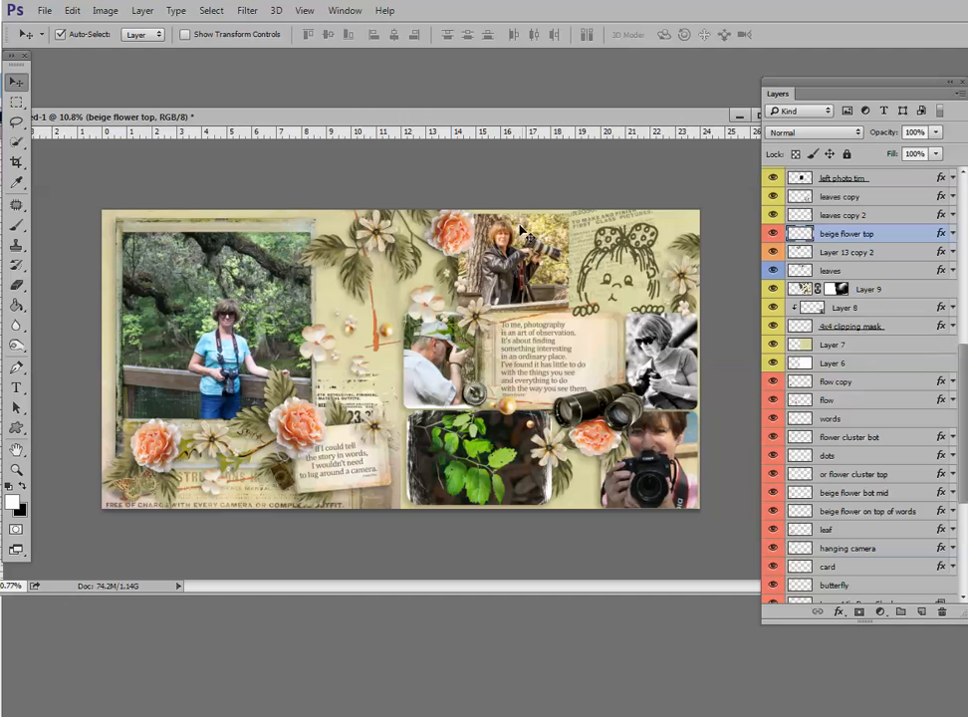
{"action": "right_click", "coordinate": [530, 121]}
{"action": "left_click", "coordinate": [559, 127]}
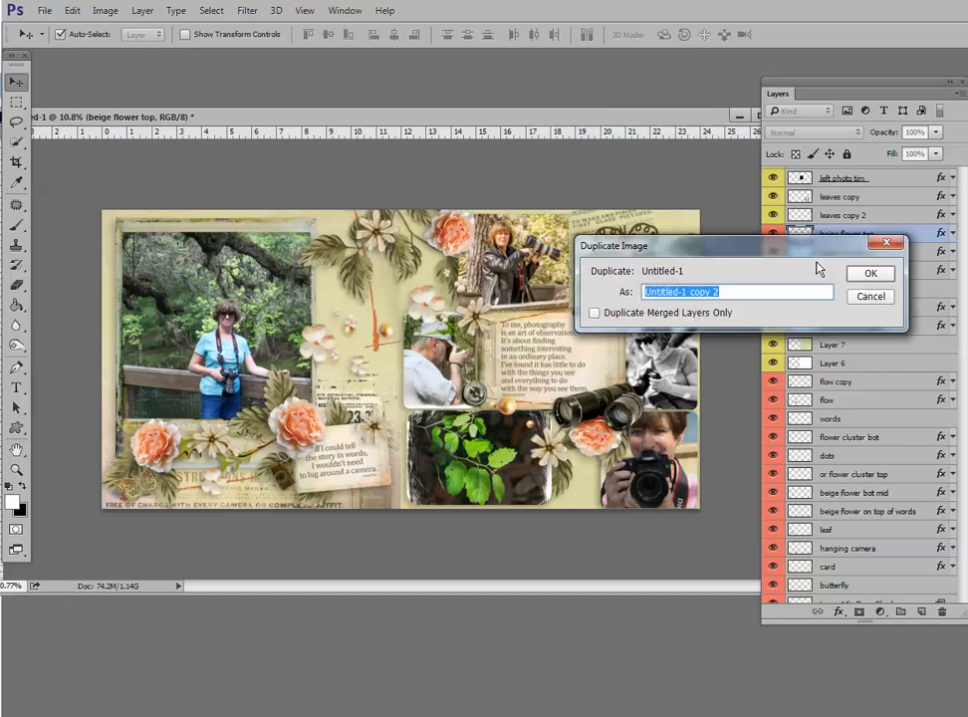
{"action": "left_click", "coordinate": [870, 297]}
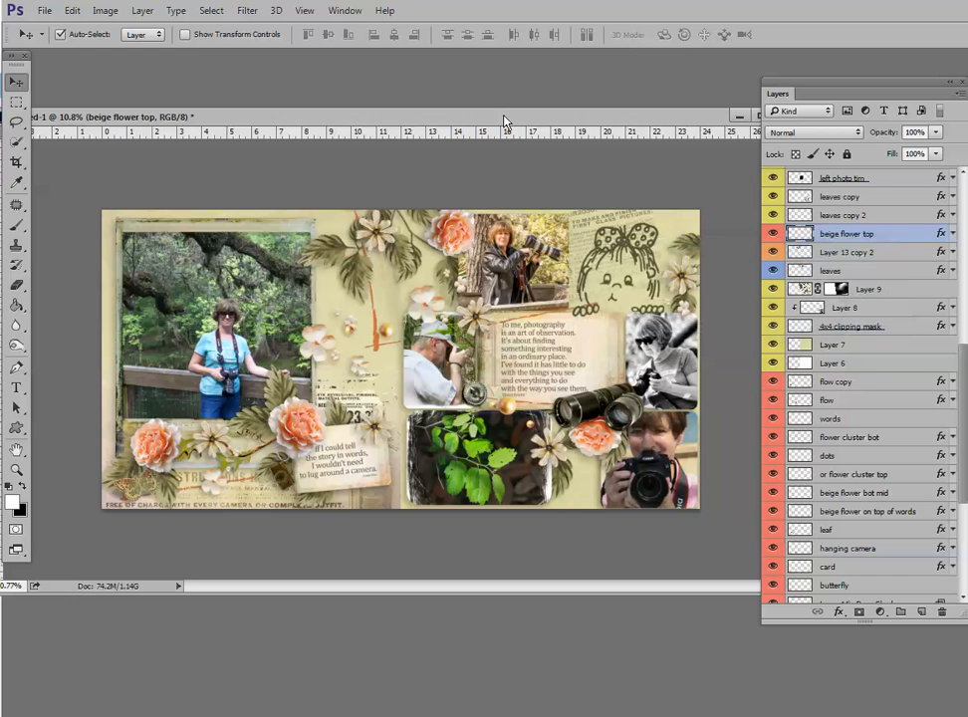
Step: Duplicate the combined spread with all its layers as a separate document and arrange the document windows
{"action": "right_click", "coordinate": [503, 119]}
{"action": "left_click", "coordinate": [536, 127]}
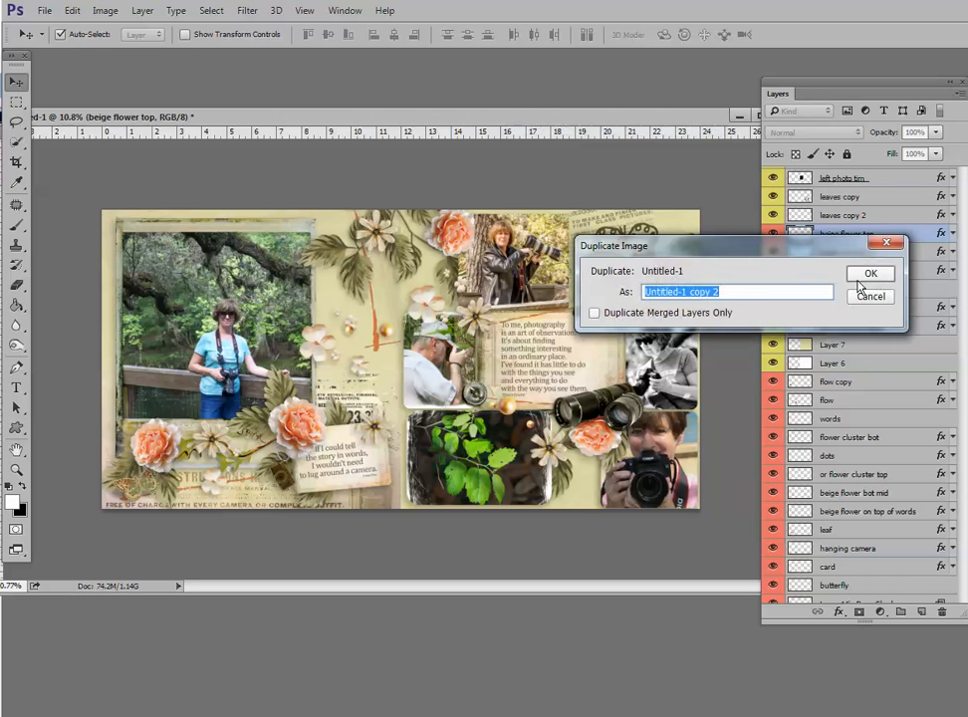
{"action": "key", "text": "Return"}
{"action": "scroll", "coordinate": [428, 121], "scroll_direction": "down", "scroll_amount": 3}
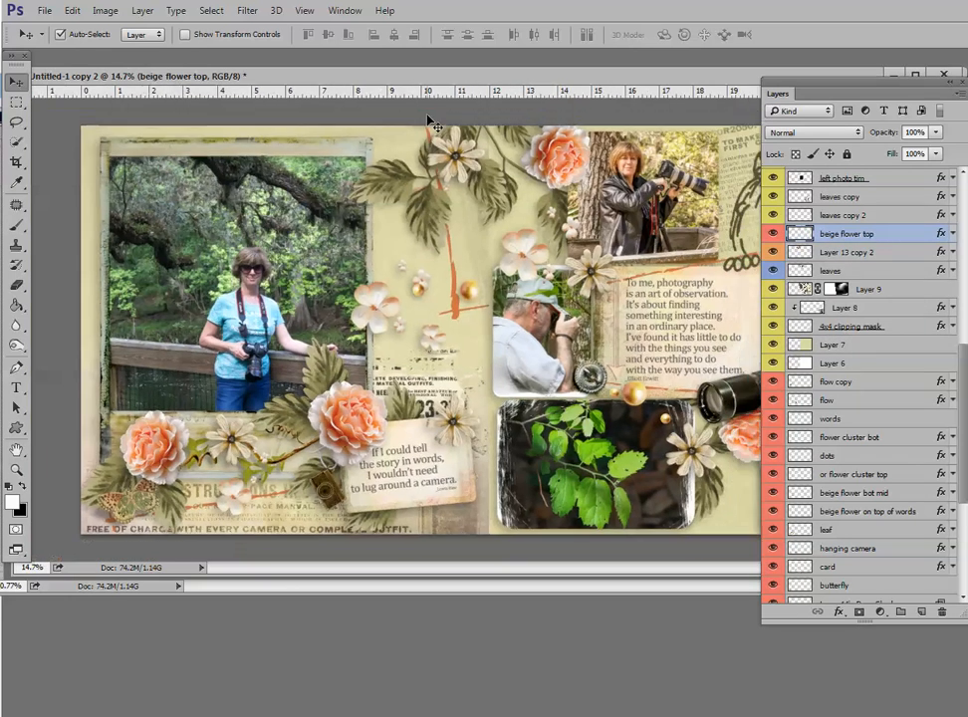
{"action": "left_click_drag", "start_coordinate": [469, 80], "coordinate": [409, 117]}
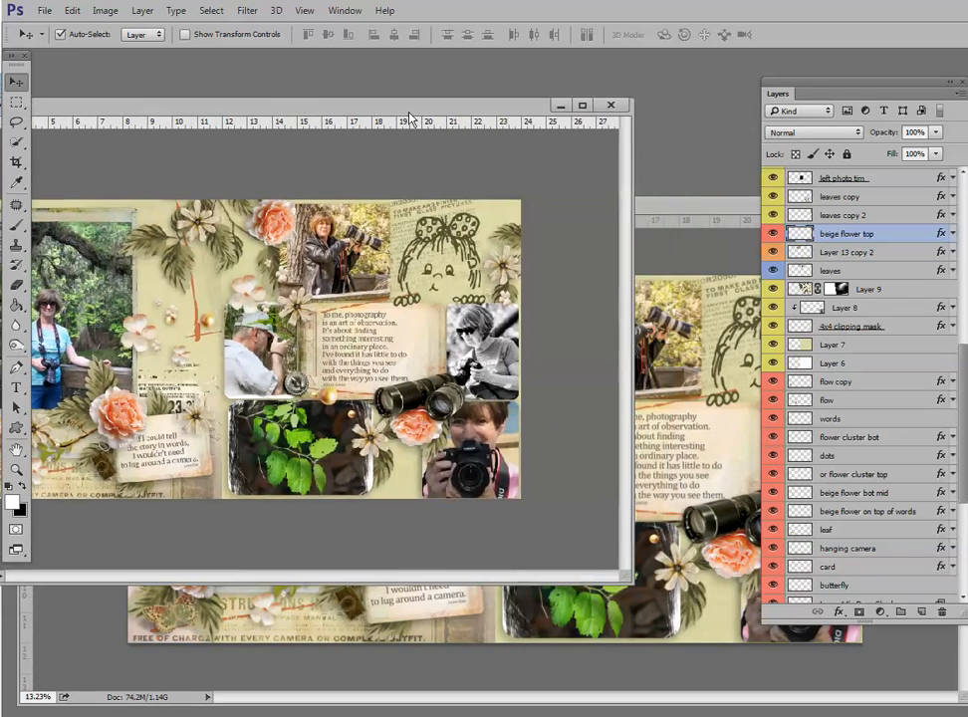
Step: Close the original spread document without saving it and reposition the duplicate's window
{"action": "left_click", "coordinate": [611, 106]}
{"action": "left_click", "coordinate": [571, 239]}
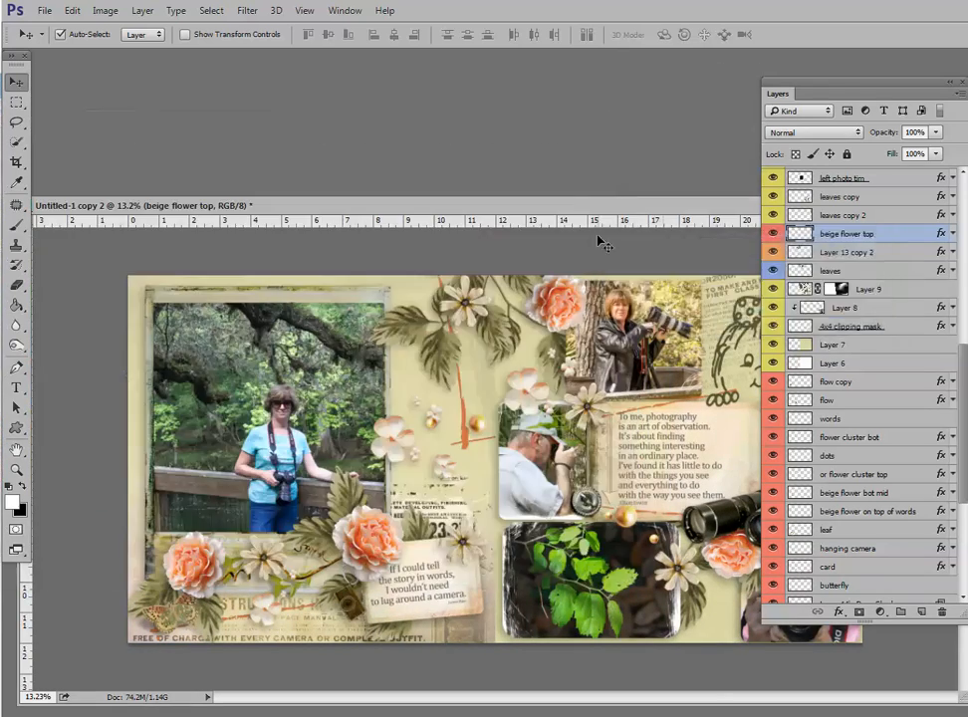
{"action": "left_click_drag", "start_coordinate": [578, 191], "coordinate": [534, 114]}
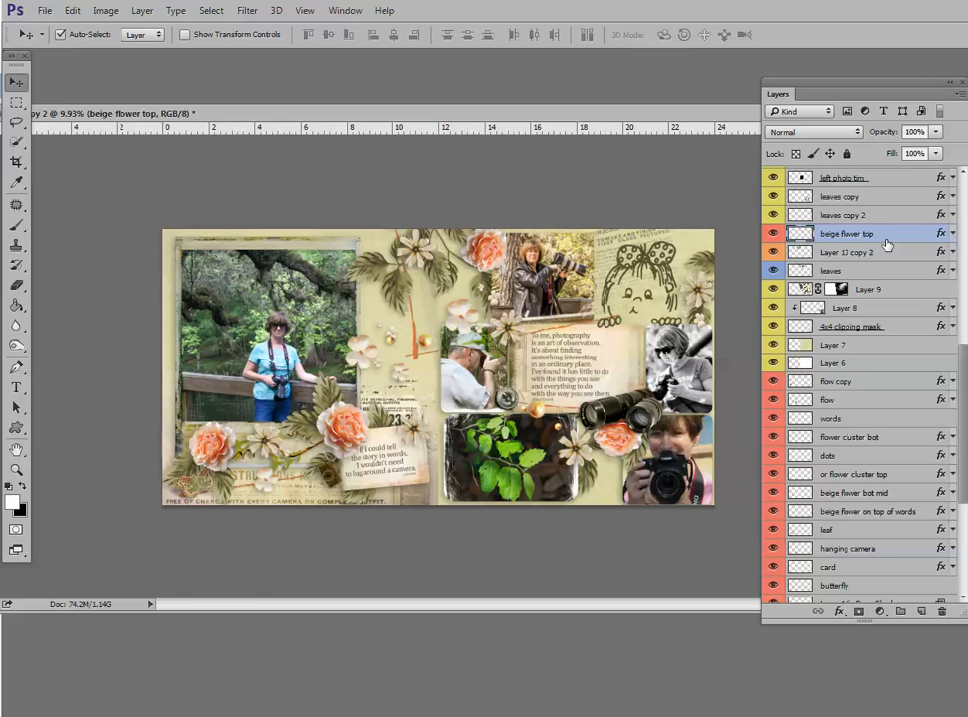
Step: Flatten the duplicated spread to a single background layer
{"action": "right_click", "coordinate": [890, 242]}
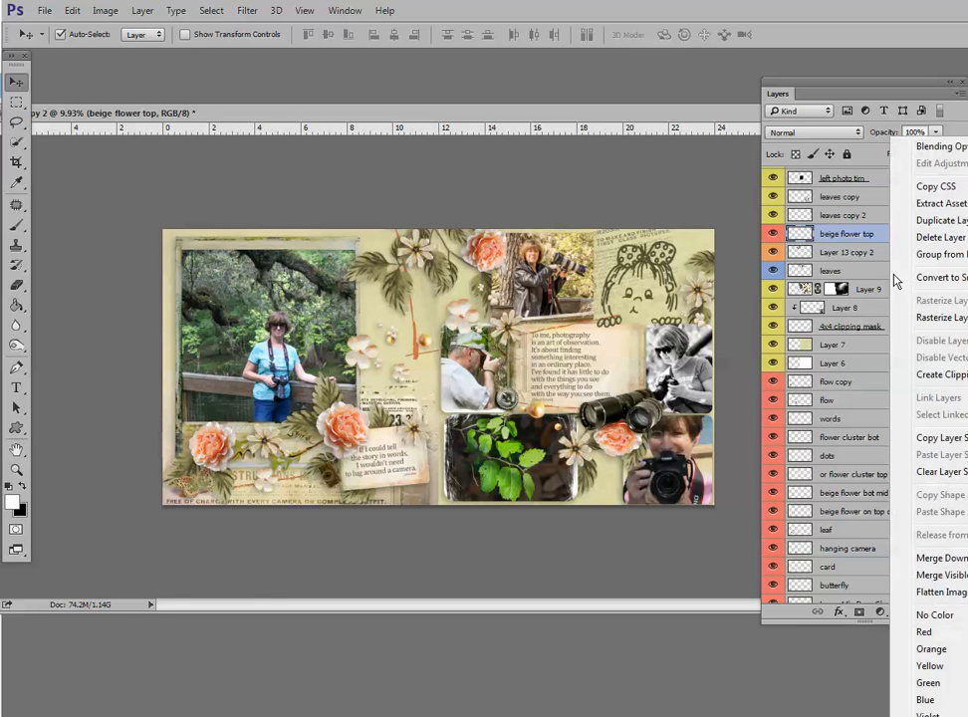
{"action": "left_click", "coordinate": [941, 593]}
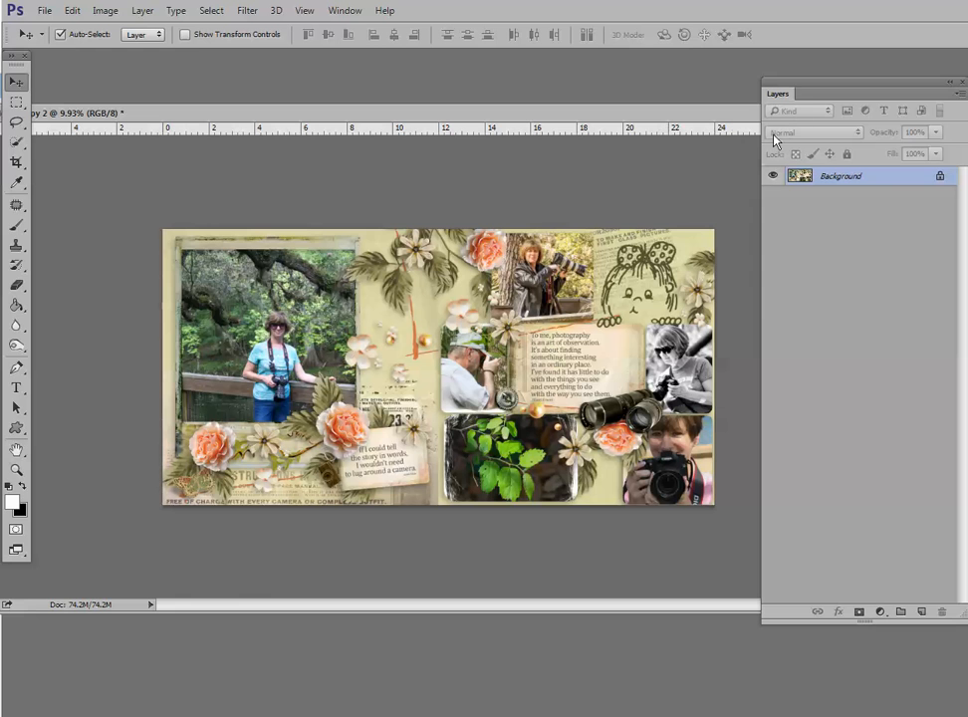
{"action": "left_click_drag", "start_coordinate": [807, 87], "coordinate": [821, 86]}
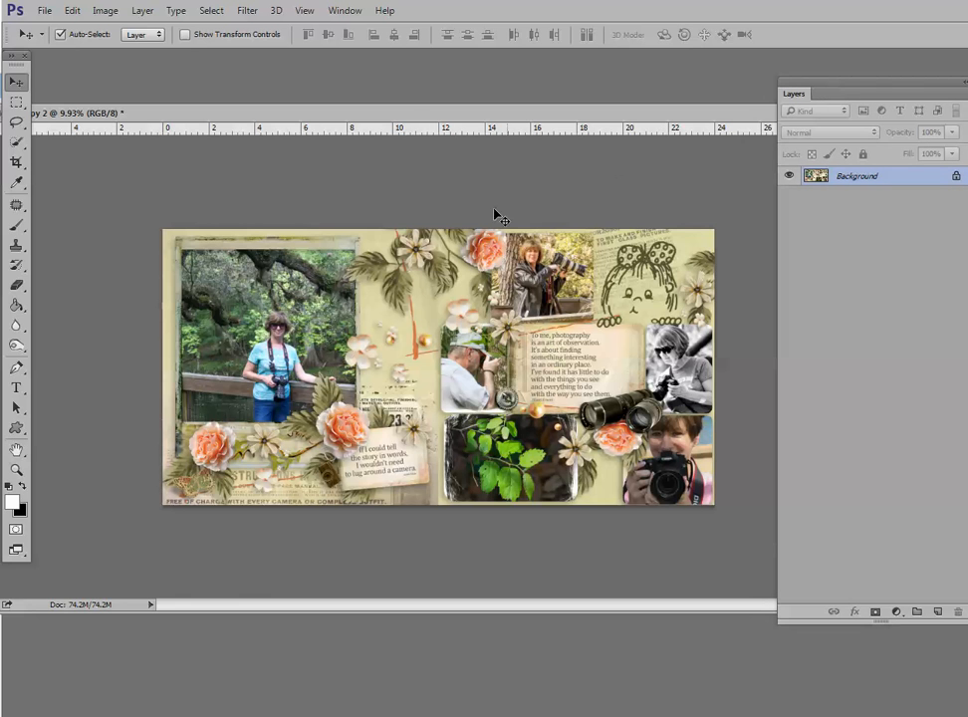
Step: Duplicate the flattened spread as another document and bring its window into clear view
{"action": "right_click", "coordinate": [476, 115]}
{"action": "left_click", "coordinate": [519, 119]}
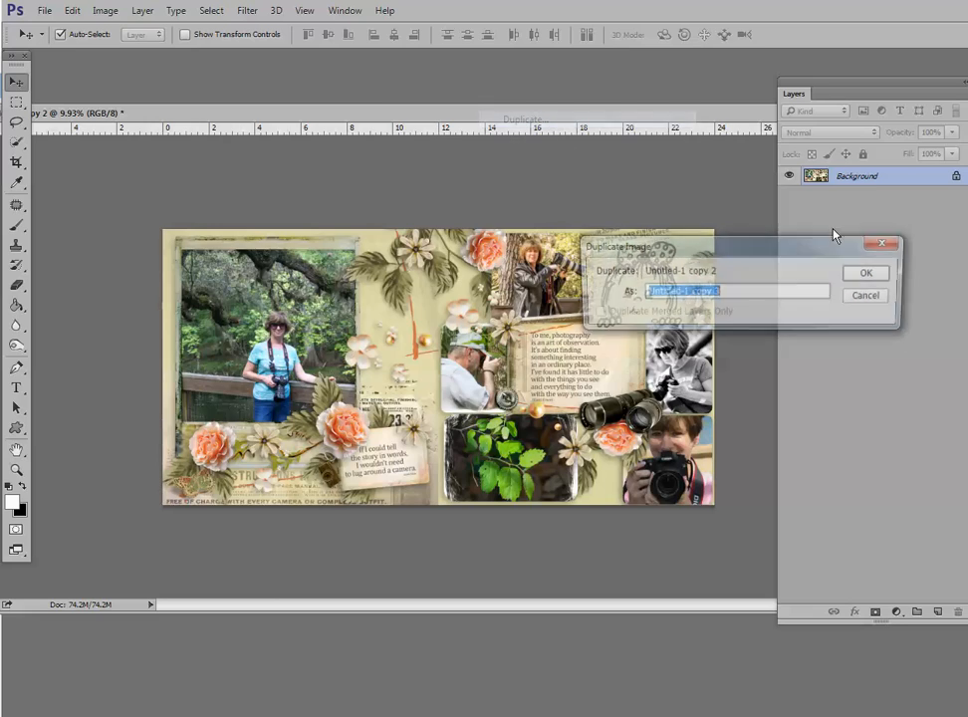
{"action": "left_click", "coordinate": [871, 274]}
{"action": "left_click_drag", "start_coordinate": [120, 66], "coordinate": [558, 132]}
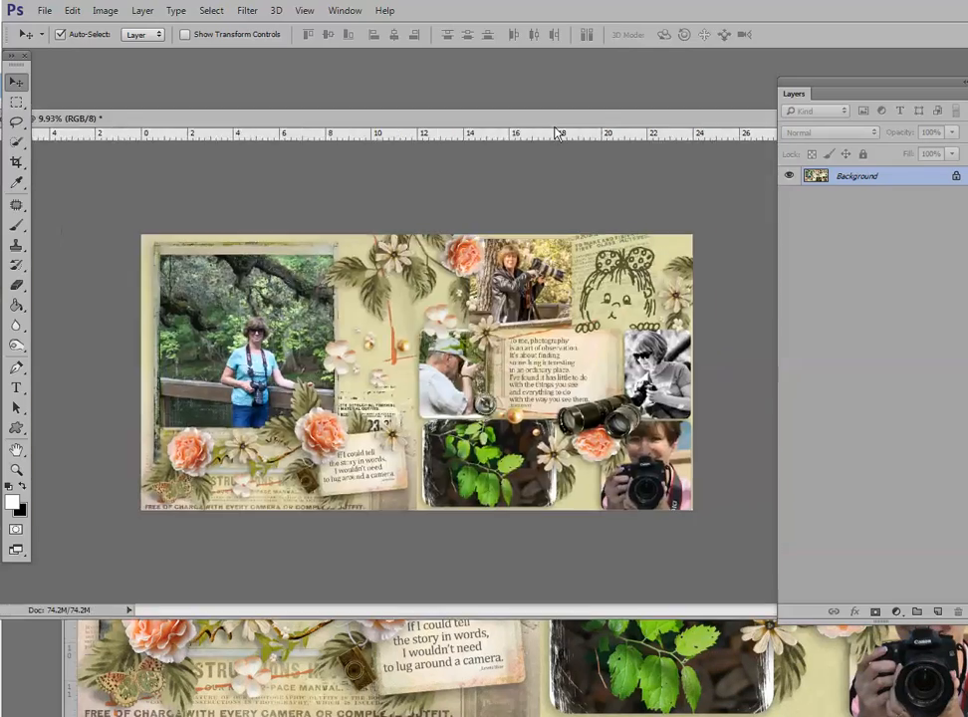
{"action": "left_click_drag", "start_coordinate": [249, 242], "coordinate": [291, 132]}
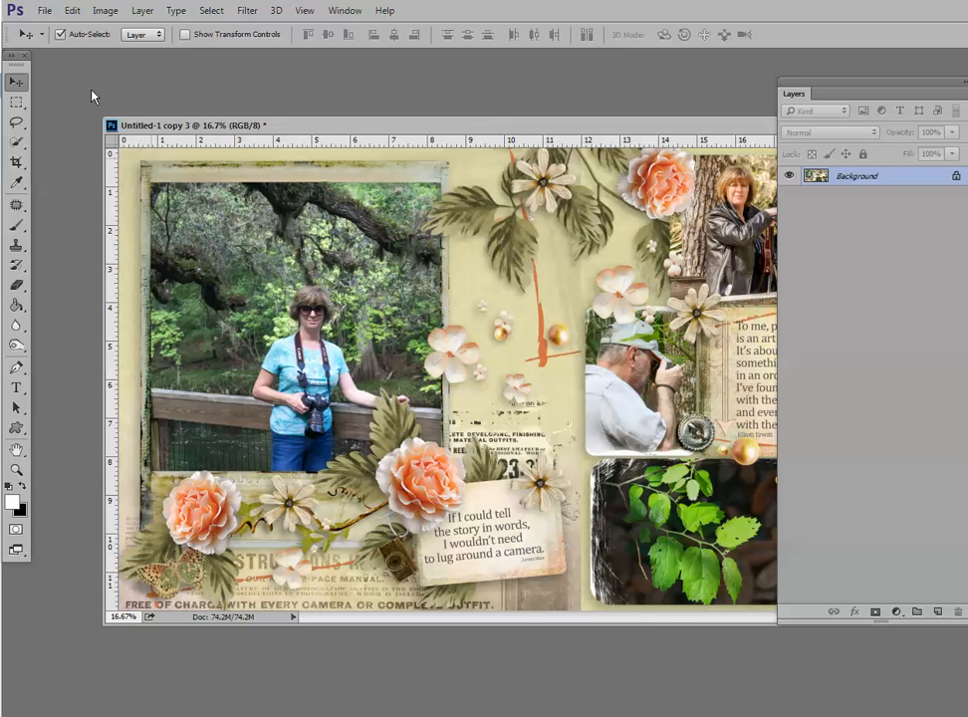
Step: Create a new document from the 12 in X 12 in preset
{"action": "left_click", "coordinate": [44, 10]}
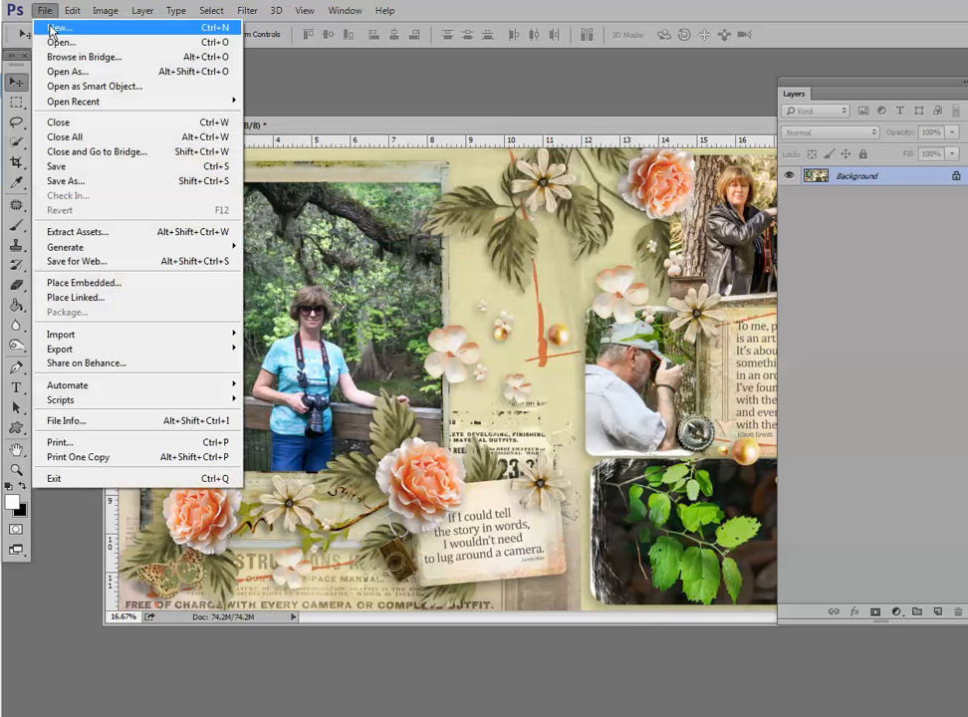
{"action": "left_click", "coordinate": [50, 28]}
{"action": "left_click", "coordinate": [406, 199]}
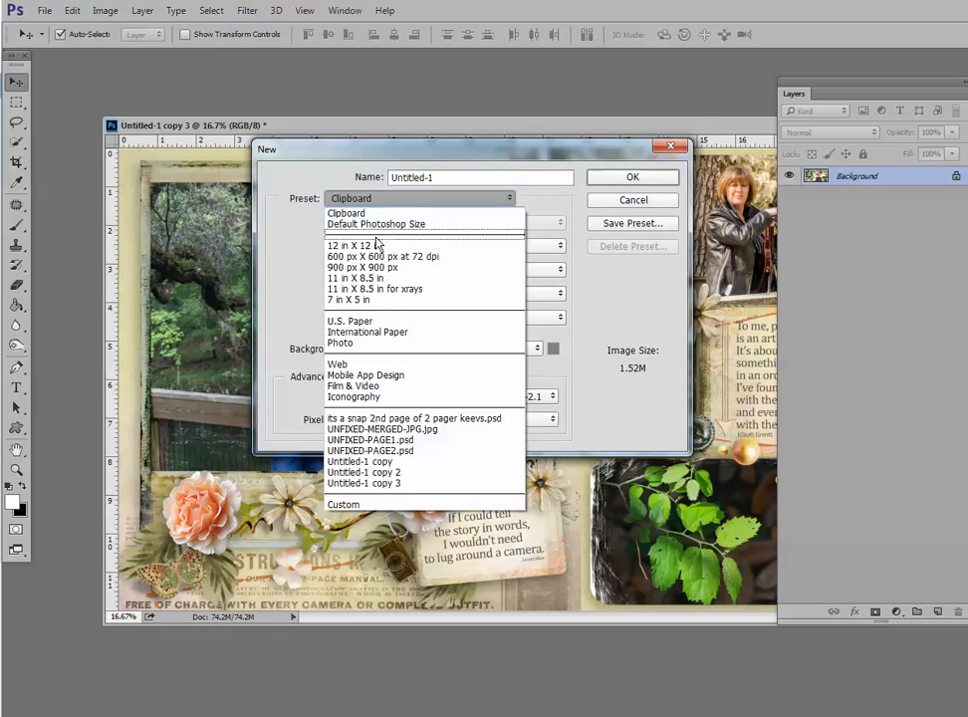
{"action": "left_click", "coordinate": [370, 246]}
{"action": "left_click", "coordinate": [602, 181]}
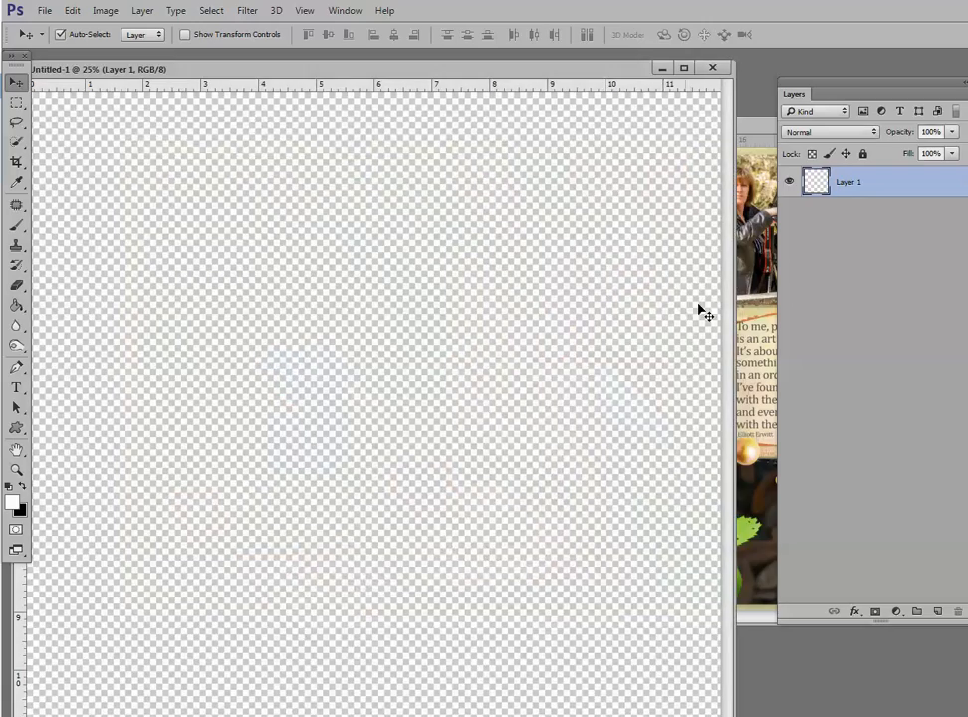
Step: Copy the flattened spread into the 12 x 12 inch document and align it so the first page fills the canvas
{"action": "left_click", "coordinate": [749, 312]}
{"action": "left_click_drag", "start_coordinate": [749, 312], "coordinate": [126, 176]}
{"action": "key", "text": "ctrl+0"}
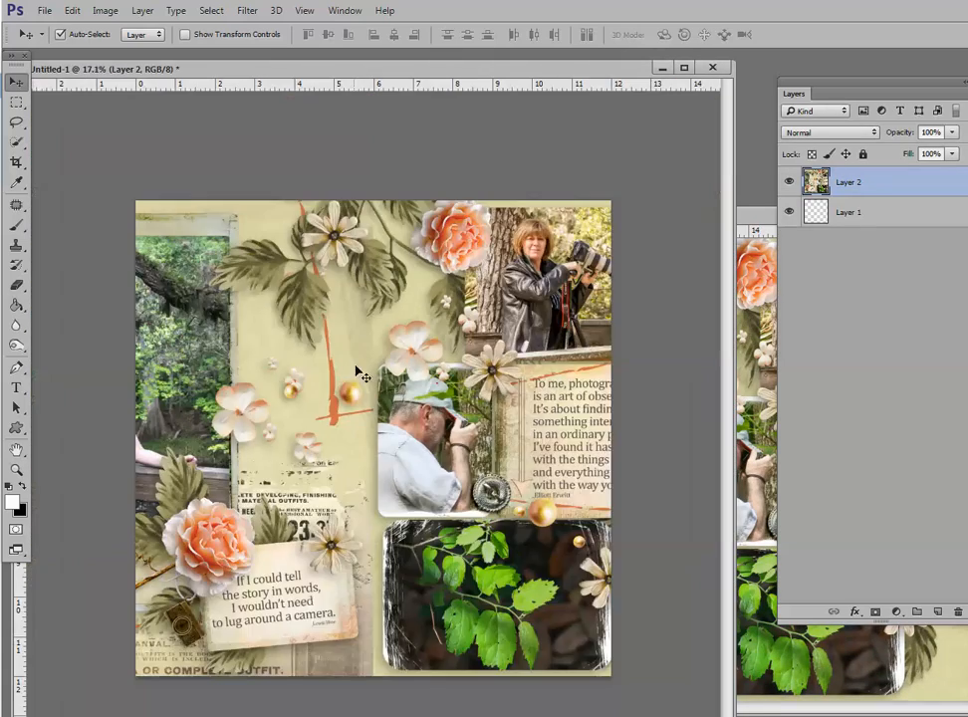
{"action": "left_click_drag", "start_coordinate": [351, 384], "coordinate": [587, 383]}
{"action": "mouse_move", "coordinate": [352, 357]}
{"action": "left_mouse_down"}
{"action": "mouse_move", "coordinate": [369, 371]}
{"action": "mouse_move", "coordinate": [361, 372]}
{"action": "left_mouse_up"}
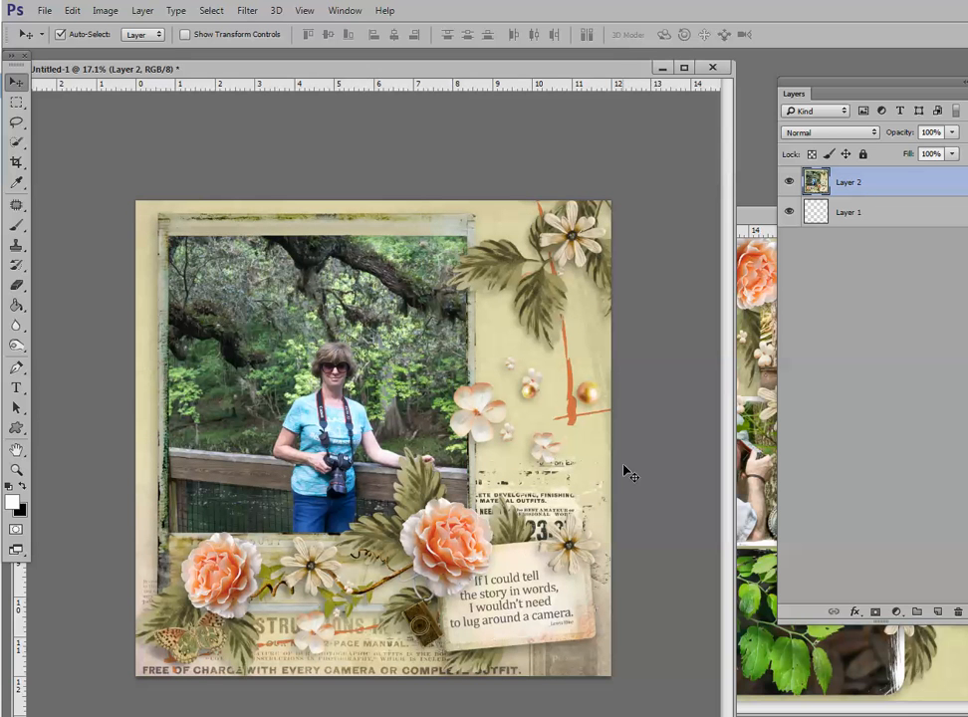
Step: Crop the 12 x 12 inch document to its canvas bounds to discard the overhanging second page
{"action": "left_click", "coordinate": [16, 161]}
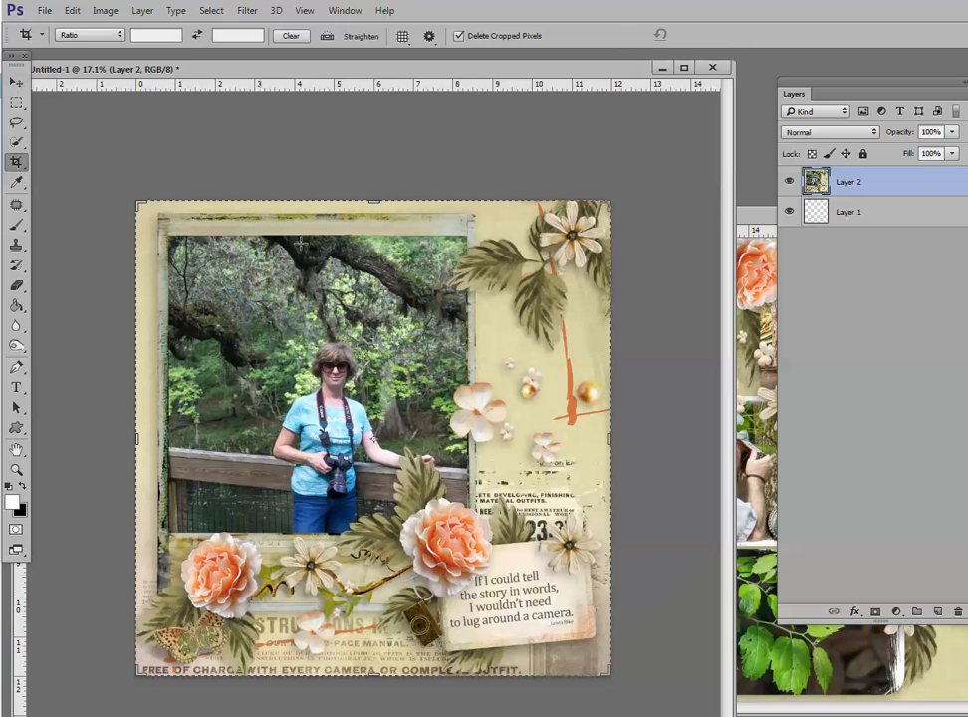
{"action": "left_click", "coordinate": [106, 9]}
{"action": "left_click", "coordinate": [126, 166]}
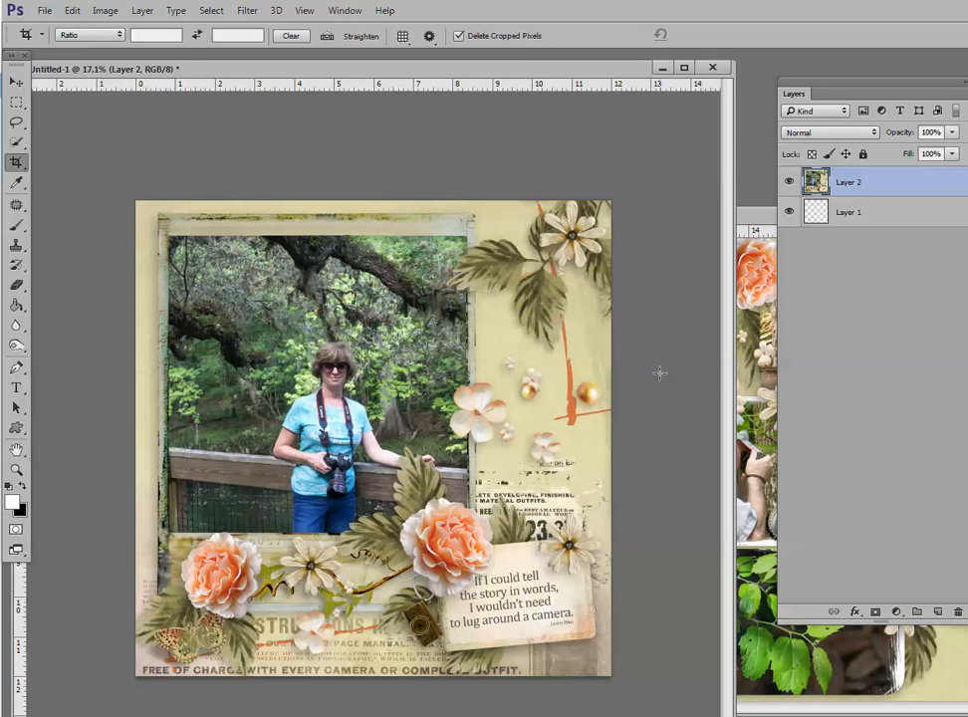
Step: Copy the flattened spread into the 12 x 12 inch document again and align it so the second page fills the canvas
{"action": "left_click", "coordinate": [752, 223]}
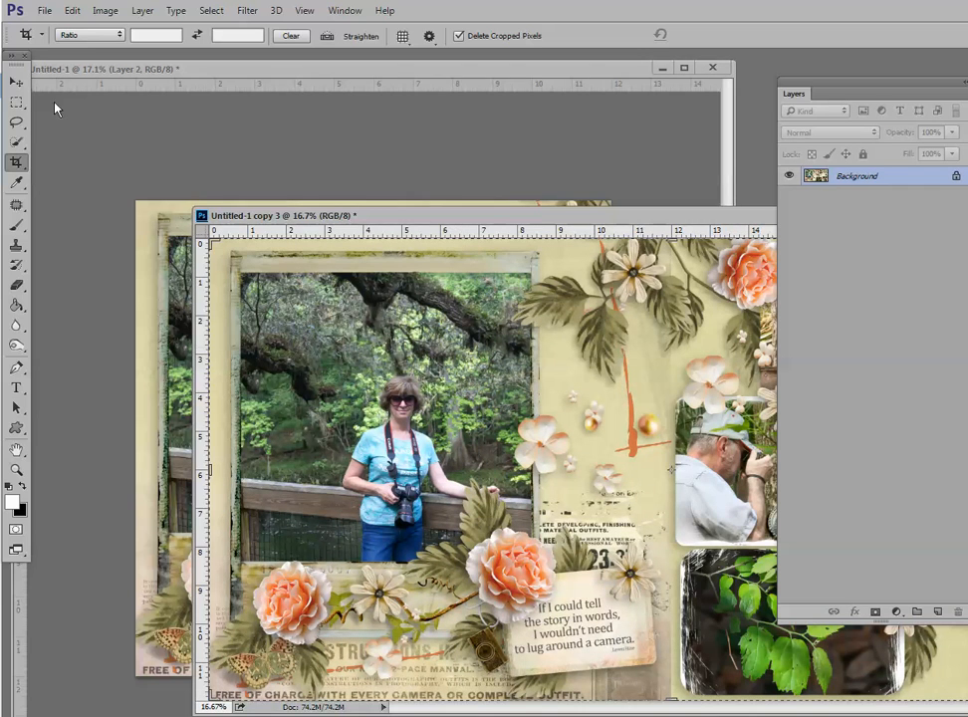
{"action": "left_click", "coordinate": [16, 82]}
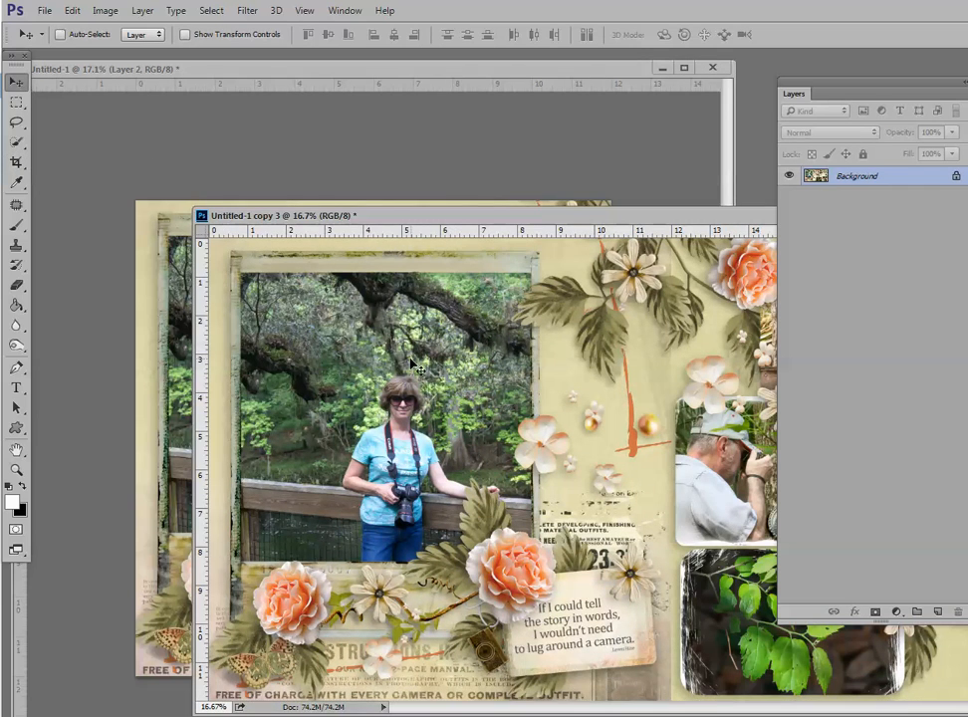
{"action": "left_click_drag", "start_coordinate": [308, 299], "coordinate": [172, 312]}
{"action": "left_click_drag", "start_coordinate": [521, 386], "coordinate": [284, 387]}
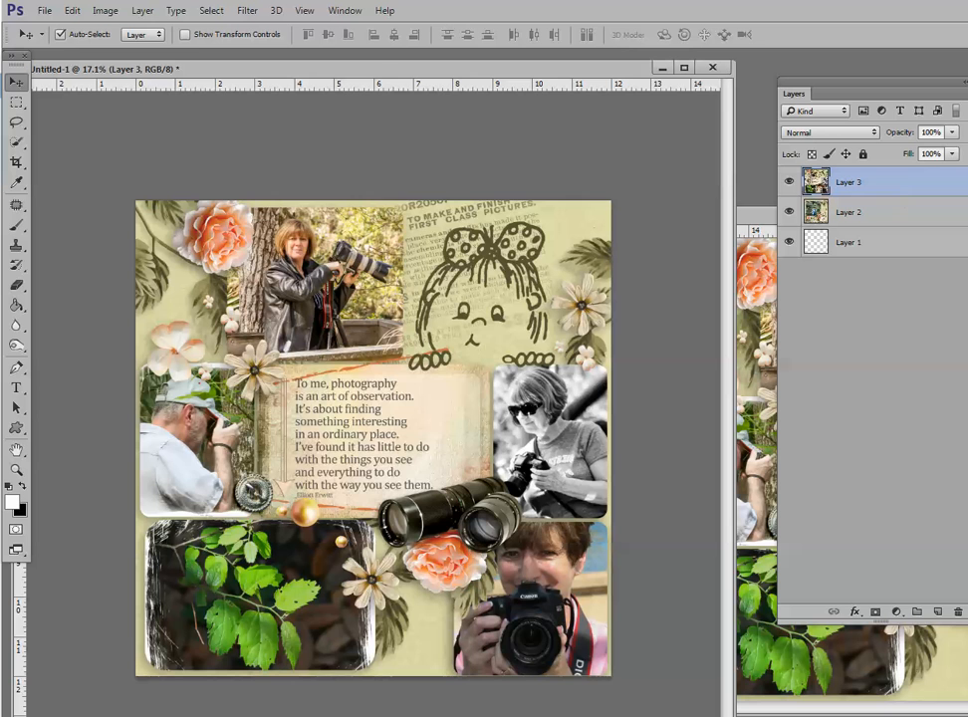
Step: Delete the second-page layer and close the 12 x 12 inch document without saving it
{"action": "key", "text": "Delete"}
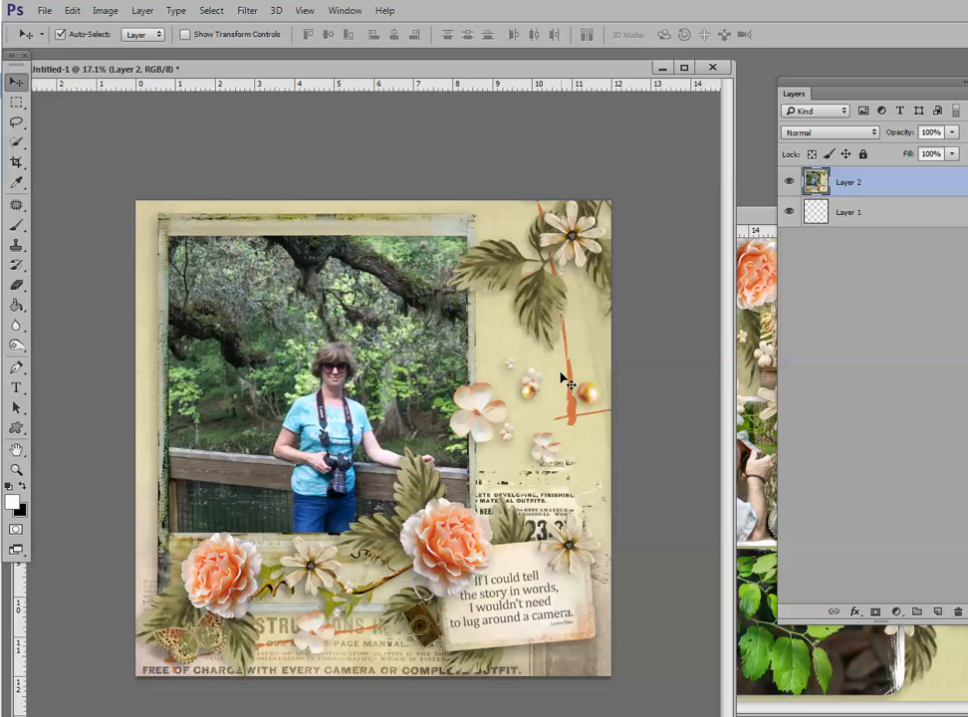
{"action": "left_click", "coordinate": [713, 67]}
{"action": "left_click", "coordinate": [739, 308]}
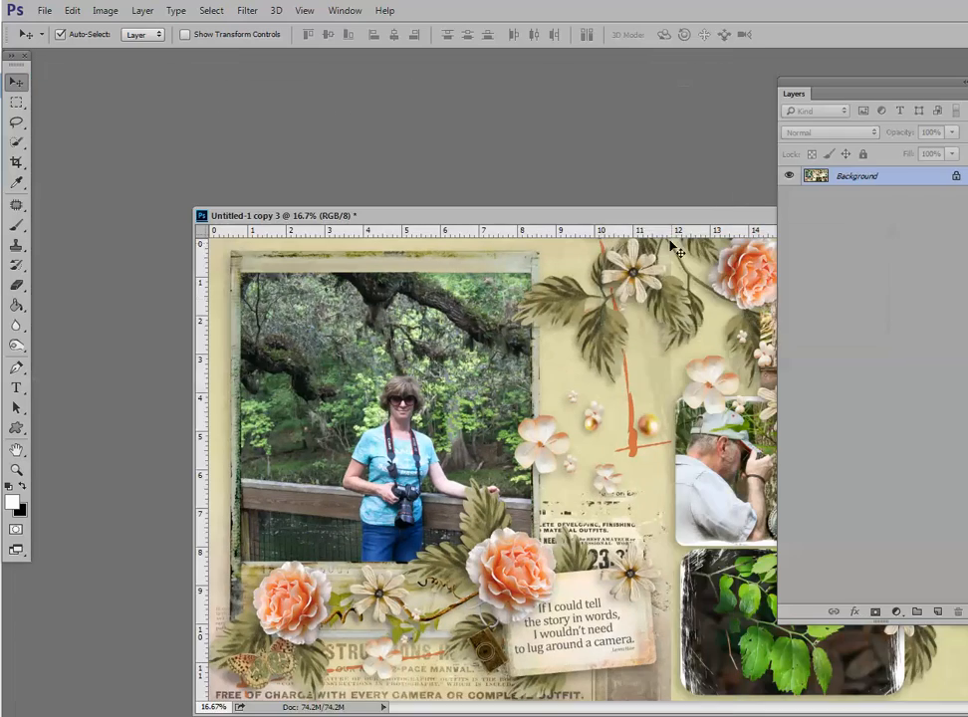
Step: Duplicate the remaining flattened spread so each page has its own copy, and position the new copy's window
{"action": "left_click_drag", "start_coordinate": [656, 225], "coordinate": [590, 144]}
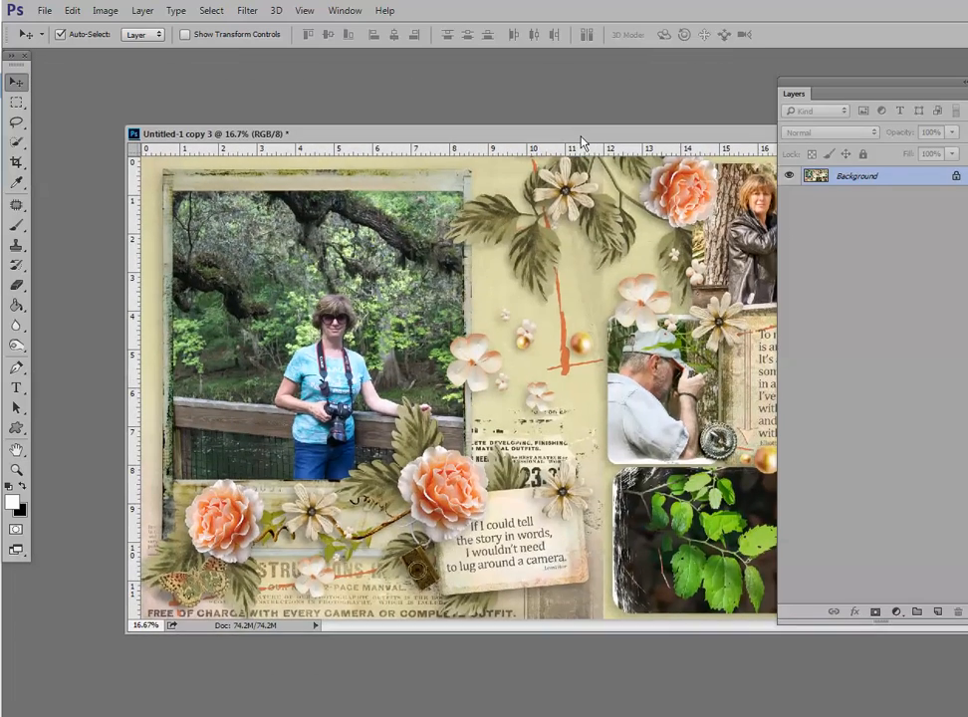
{"action": "right_click", "coordinate": [584, 143]}
{"action": "left_click", "coordinate": [613, 145]}
{"action": "left_click", "coordinate": [863, 275]}
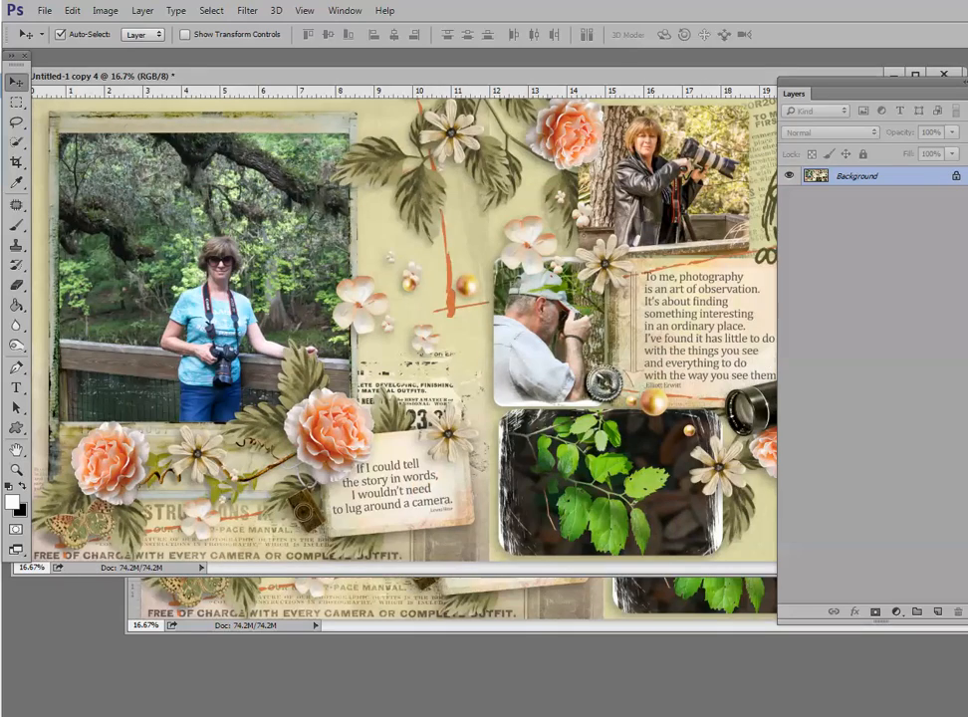
{"action": "left_click_drag", "start_coordinate": [385, 77], "coordinate": [411, 115]}
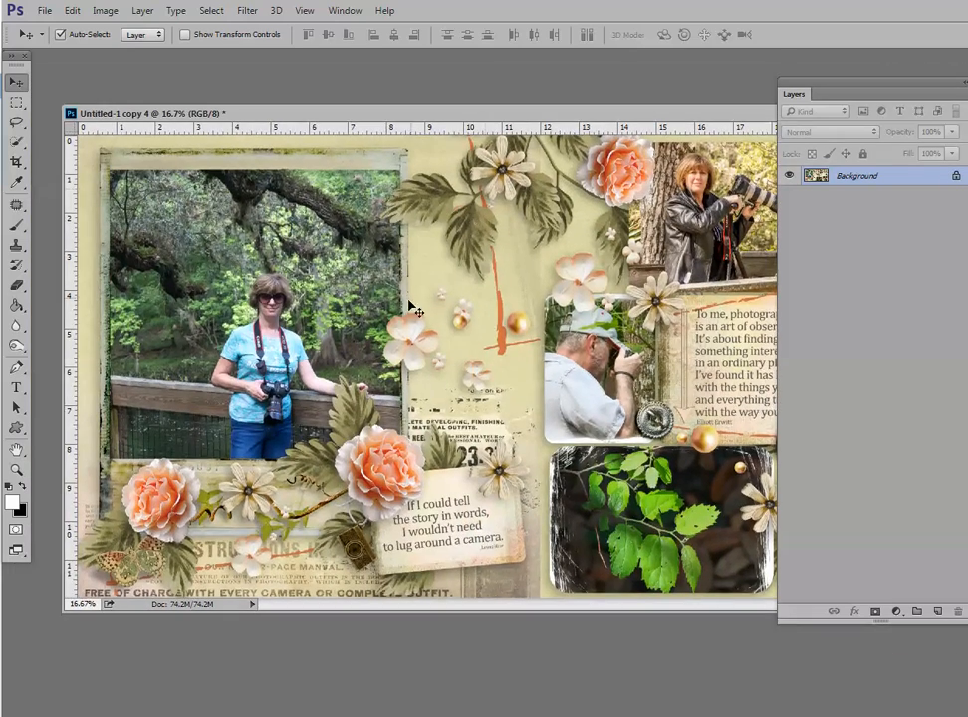
{"action": "scroll", "coordinate": [412, 308], "scroll_direction": "down", "scroll_amount": 1}
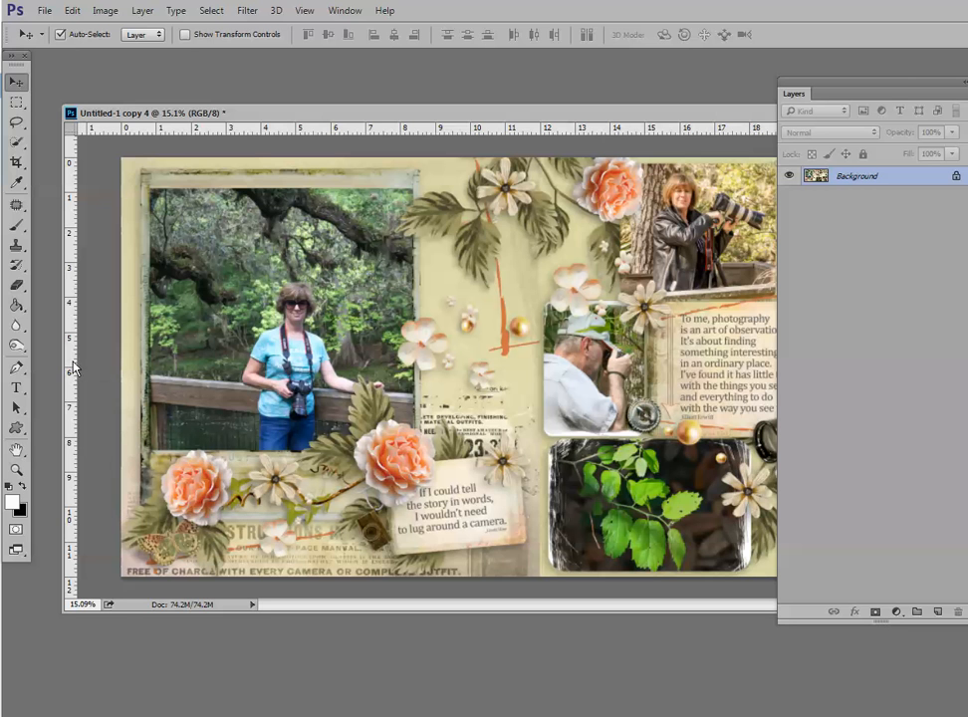
Step: Place a vertical guide at the 12-inch mark along the seam and check that snapping to guides is enabled
{"action": "left_click_drag", "start_coordinate": [72, 367], "coordinate": [540, 444]}
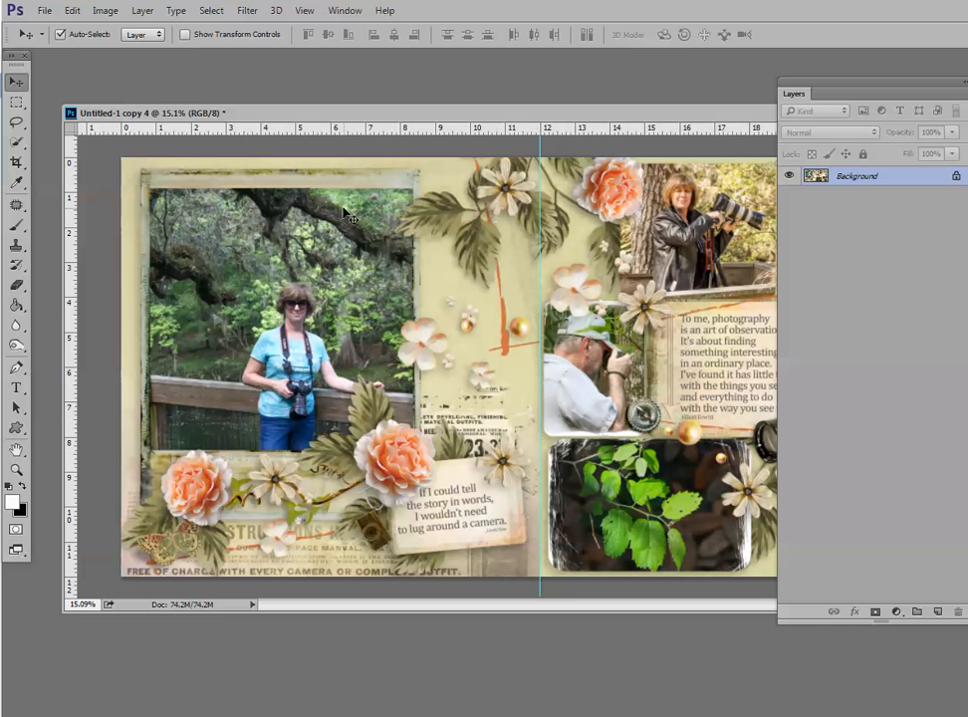
{"action": "left_click", "coordinate": [306, 12]}
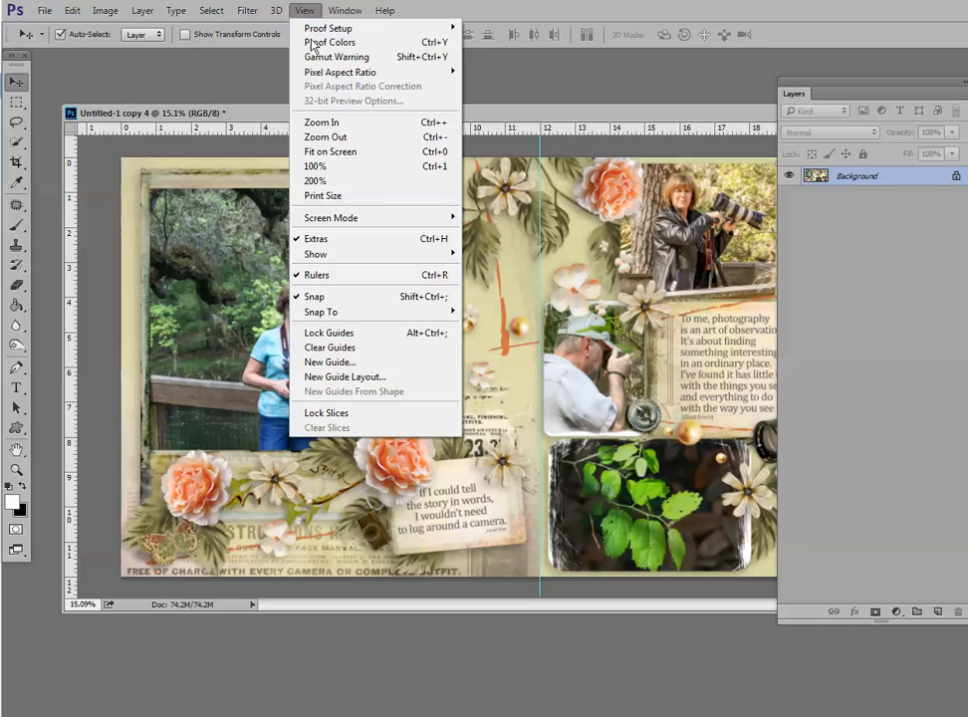
{"action": "mouse_move", "coordinate": [381, 316]}
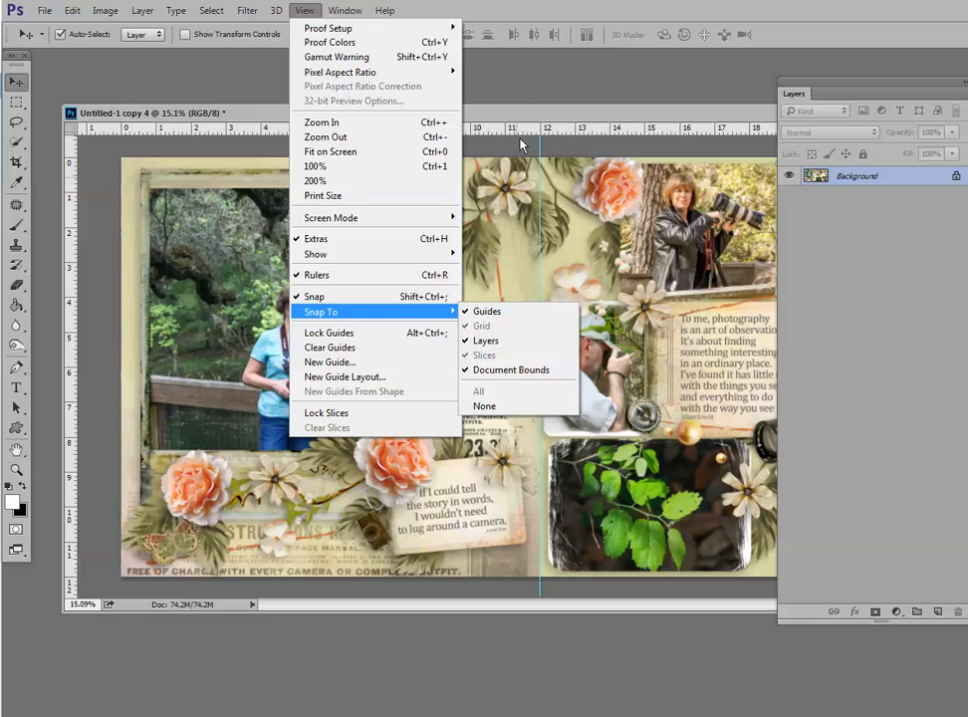
{"action": "left_click", "coordinate": [519, 111]}
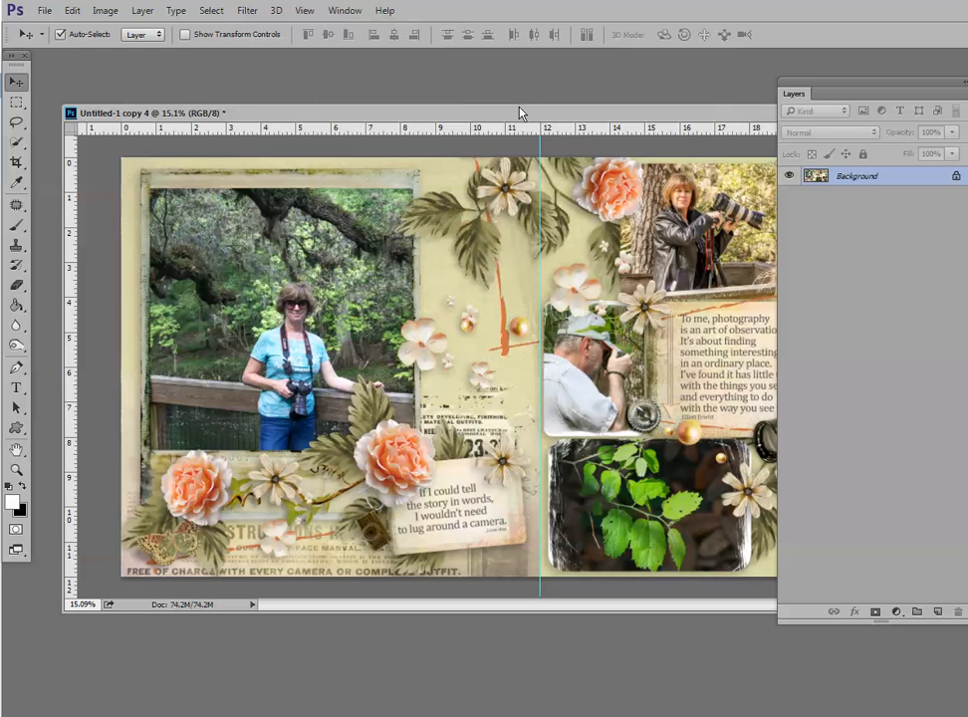
Step: Crop the spread from its outer edge in to the 12-inch guide so only the first page is kept
{"action": "left_click", "coordinate": [16, 162]}
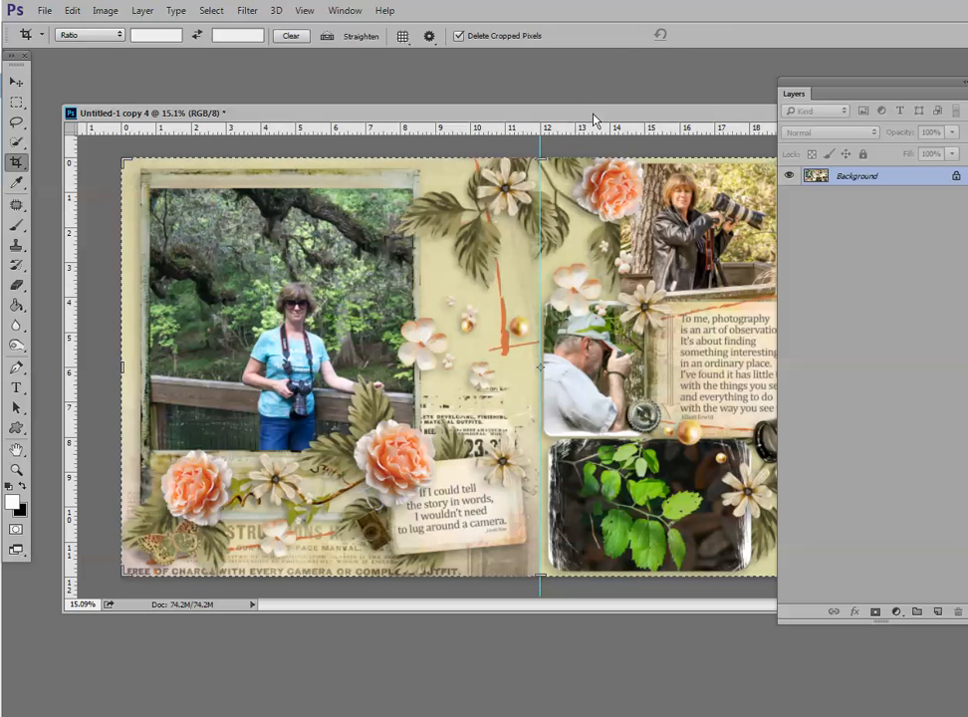
{"action": "left_click_drag", "start_coordinate": [594, 119], "coordinate": [399, 117]}
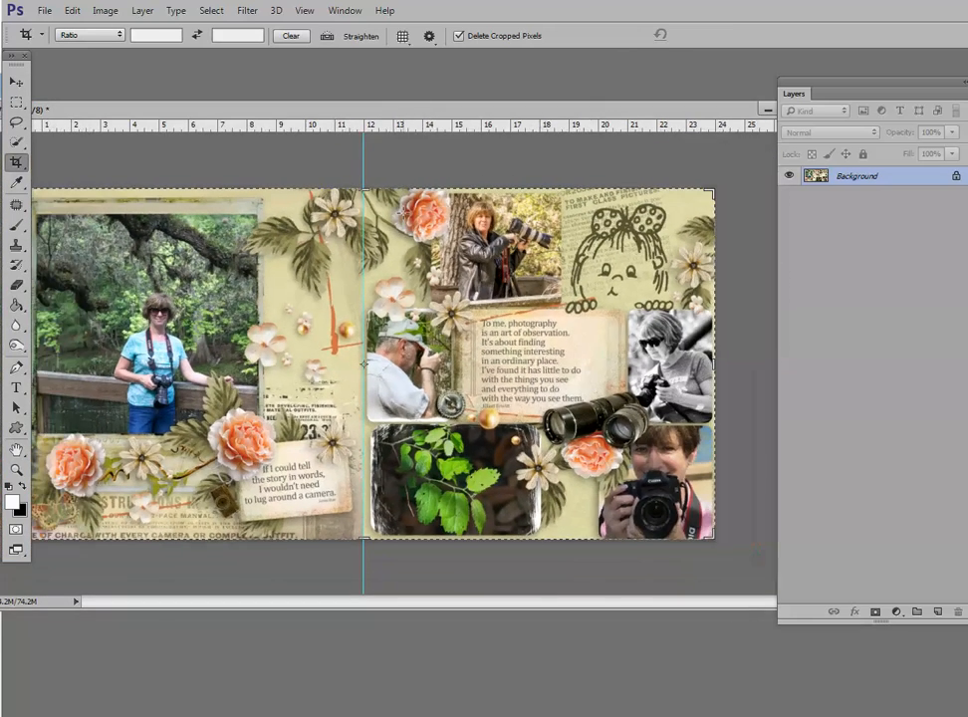
{"action": "scroll", "coordinate": [364, 364], "scroll_direction": "down", "scroll_amount": 2}
{"action": "left_click_drag", "start_coordinate": [676, 365], "coordinate": [523, 380]}
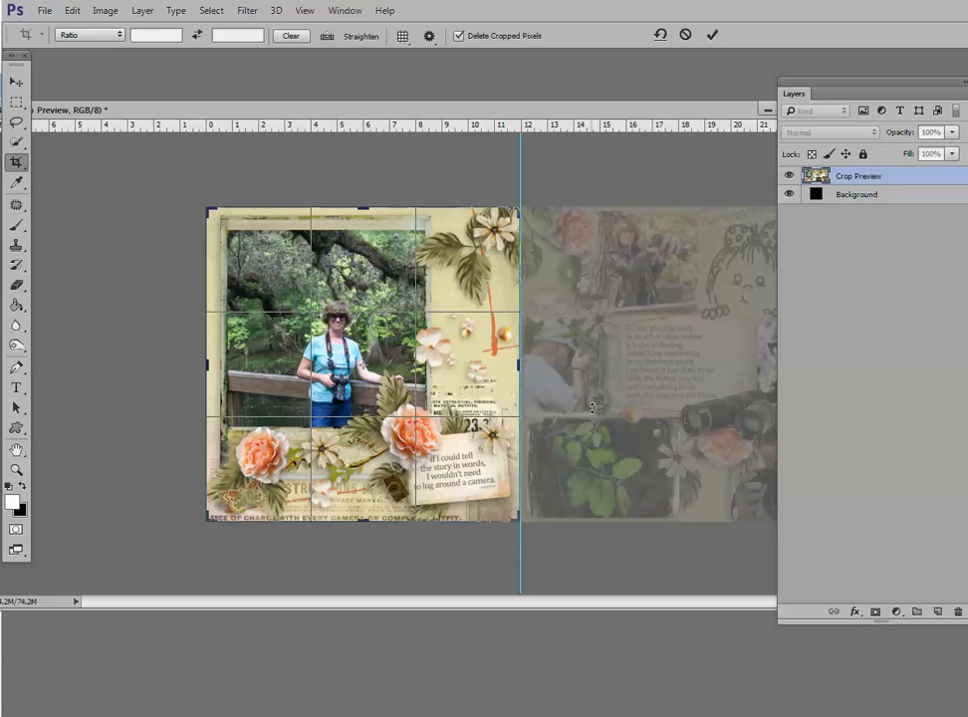
{"action": "left_click", "coordinate": [712, 35]}
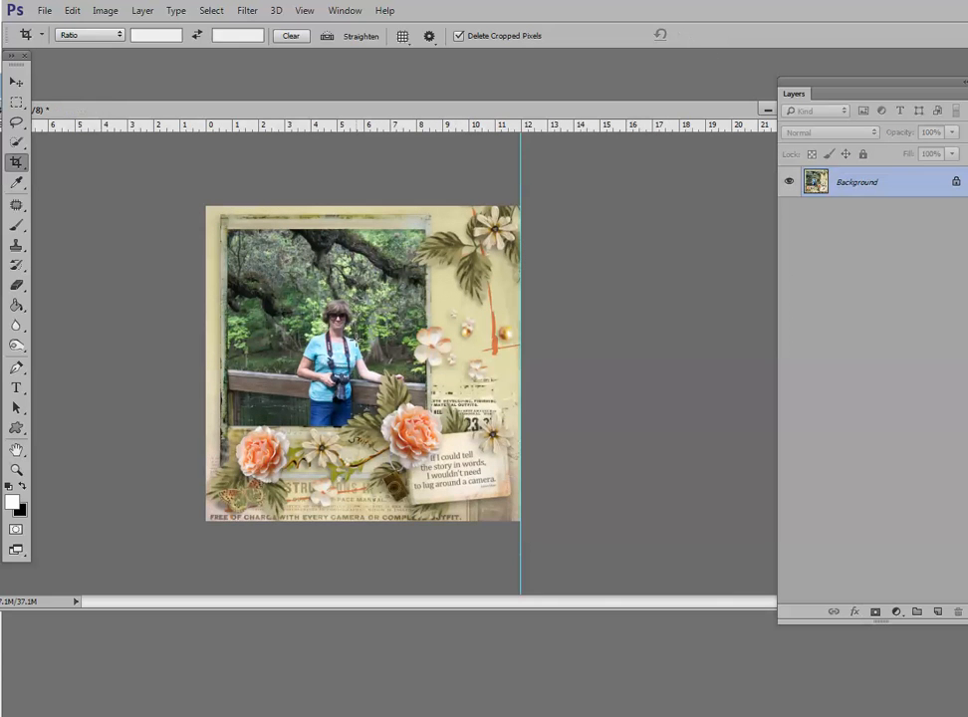
Step: Enlarge the cropped first page and reposition its window to examine the page's edge along the 12-inch guide
{"action": "key", "text": "ctrl+plus"}
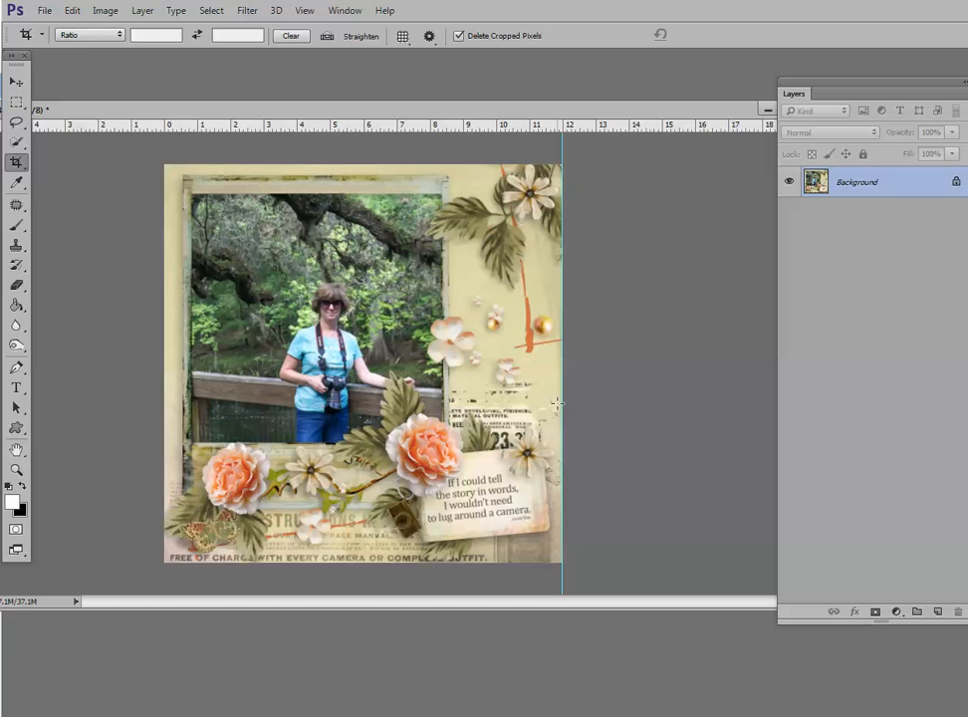
{"action": "left_click_drag", "start_coordinate": [440, 118], "coordinate": [479, 143]}
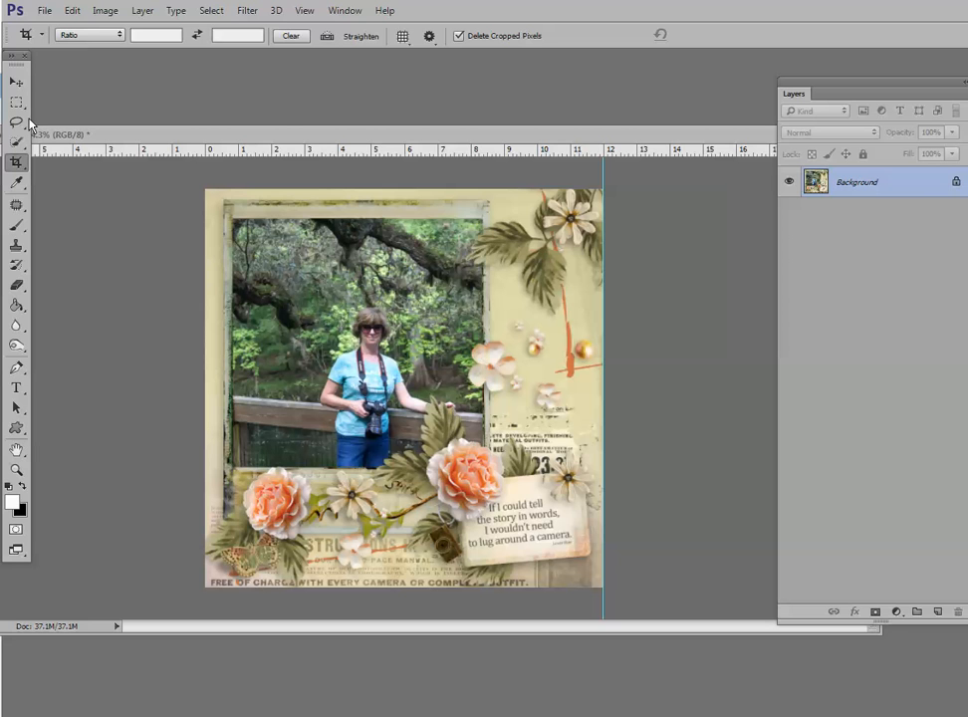
{"action": "left_click_drag", "start_coordinate": [277, 134], "coordinate": [324, 118]}
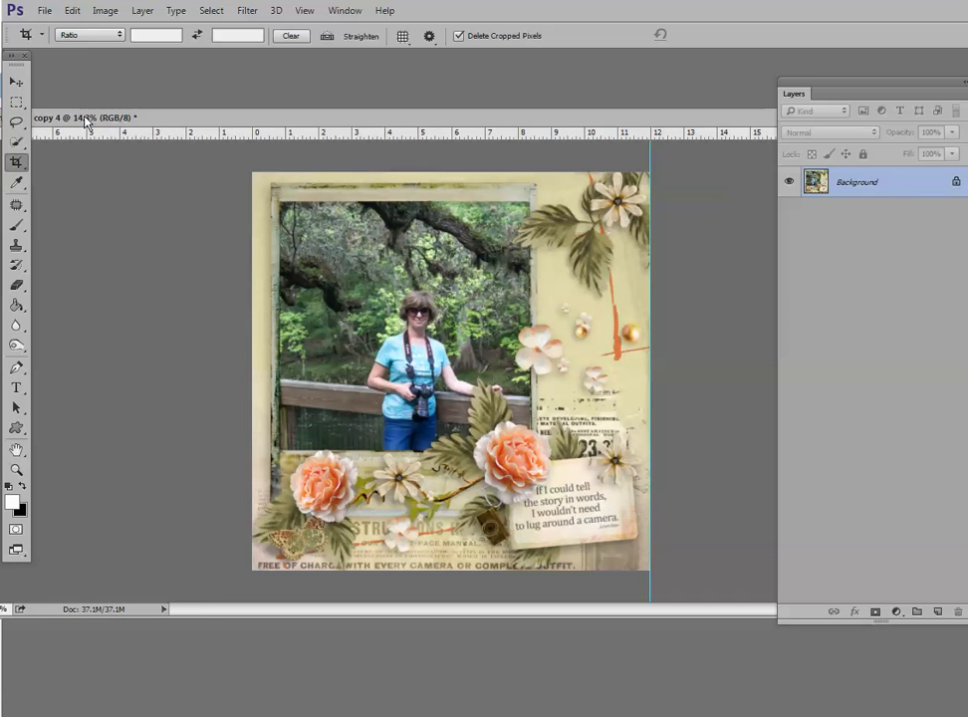
{"action": "left_click_drag", "start_coordinate": [84, 119], "coordinate": [156, 124]}
{"action": "left_click_drag", "start_coordinate": [36, 157], "coordinate": [142, 229]}
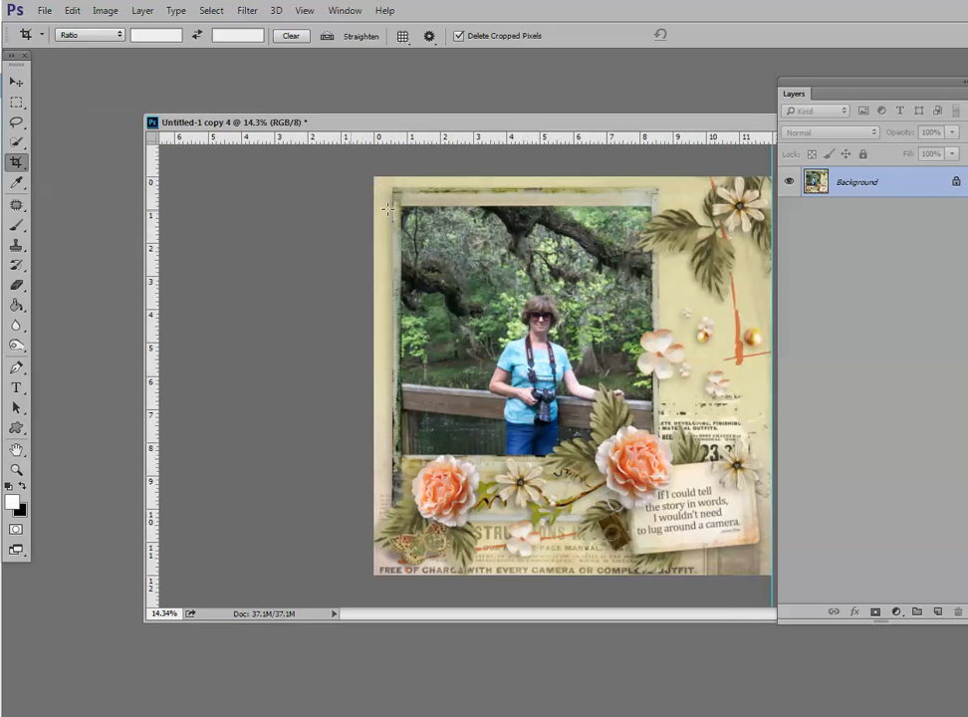
{"action": "left_click_drag", "start_coordinate": [501, 122], "coordinate": [440, 120]}
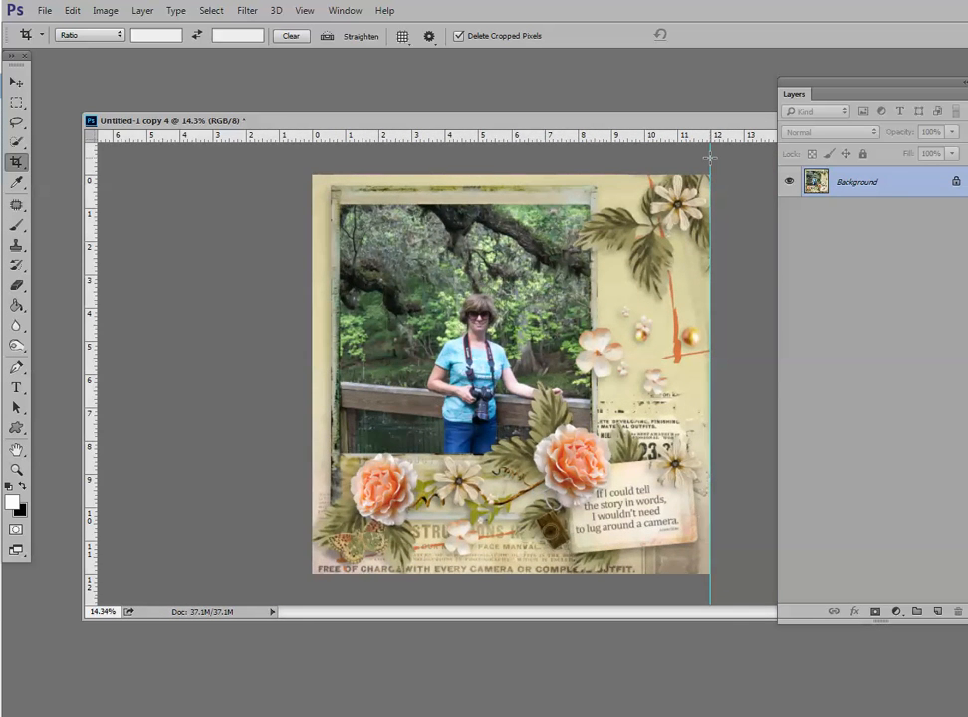
{"action": "left_click_drag", "start_coordinate": [710, 158], "coordinate": [681, 159]}
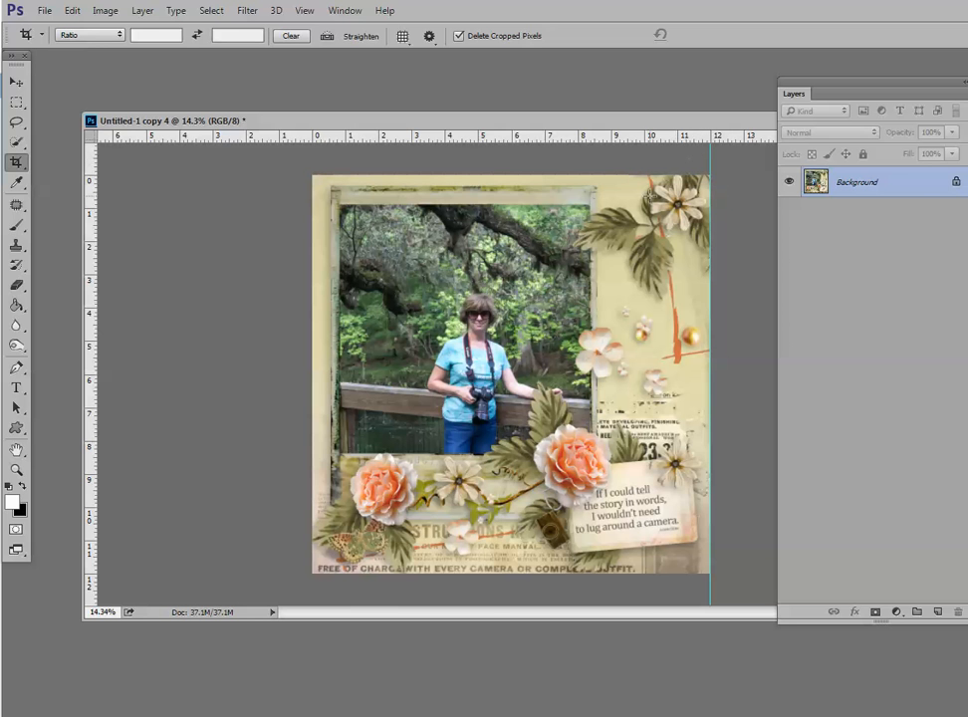